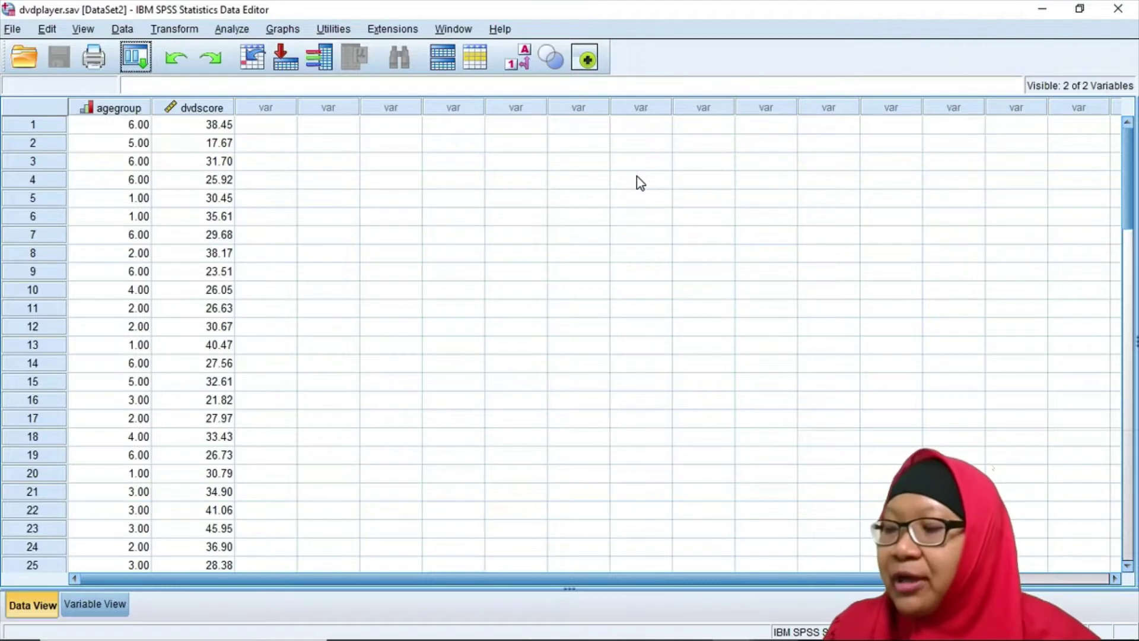
# Start a One-Way ANOVA with Total DVD assessment as the dependent variable and Age group as the factor.
pyautogui.click(243, 28)
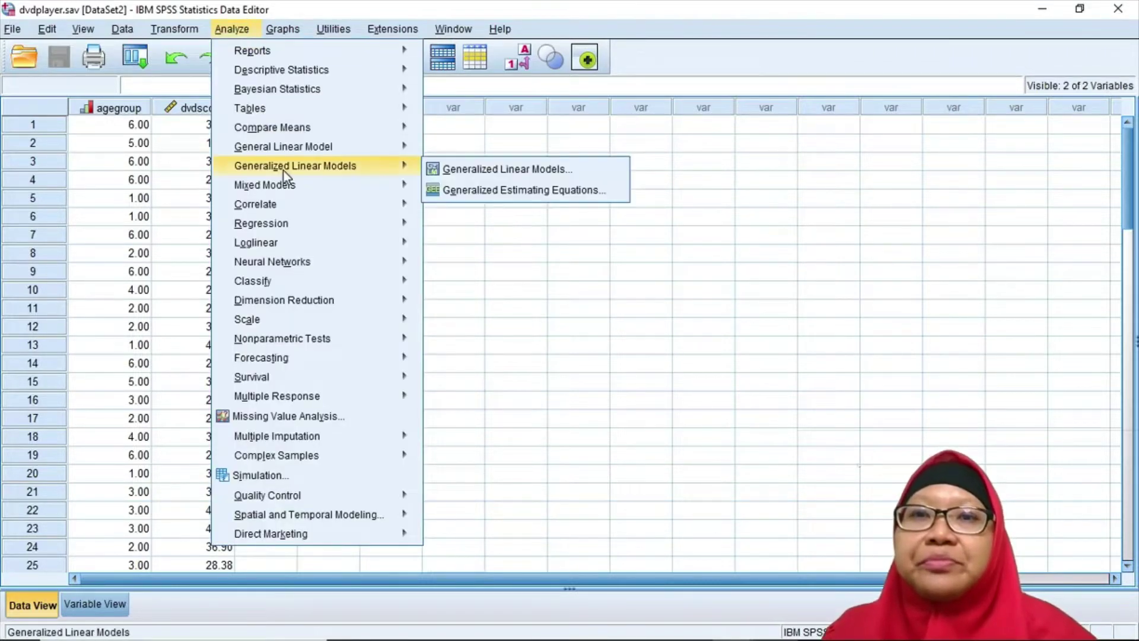
pyautogui.moveTo(355, 132)
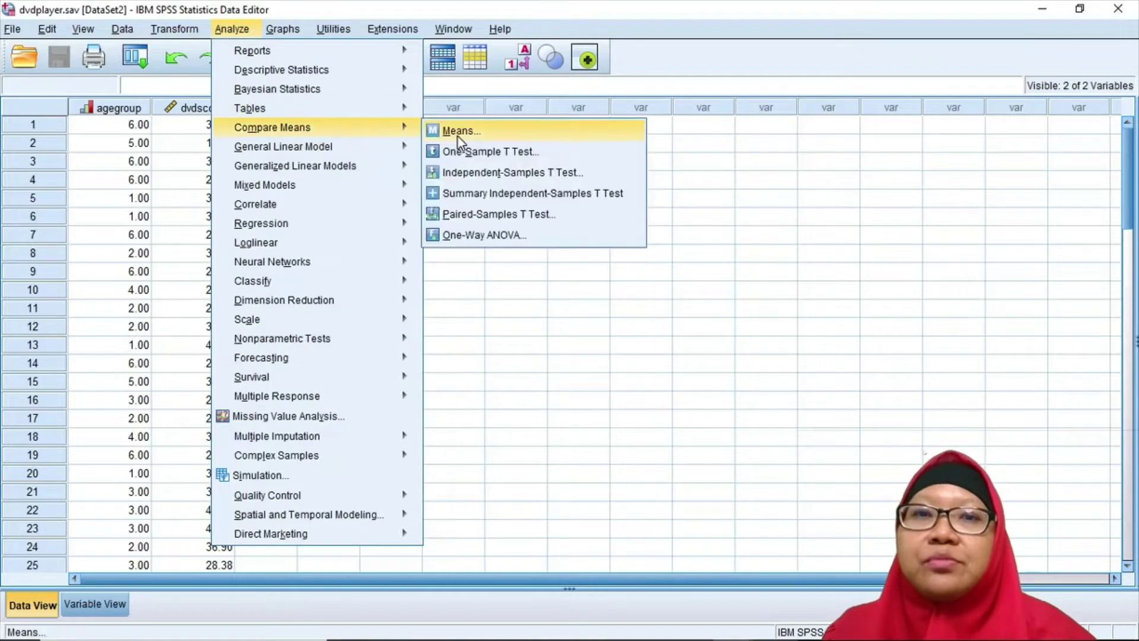
pyautogui.click(478, 236)
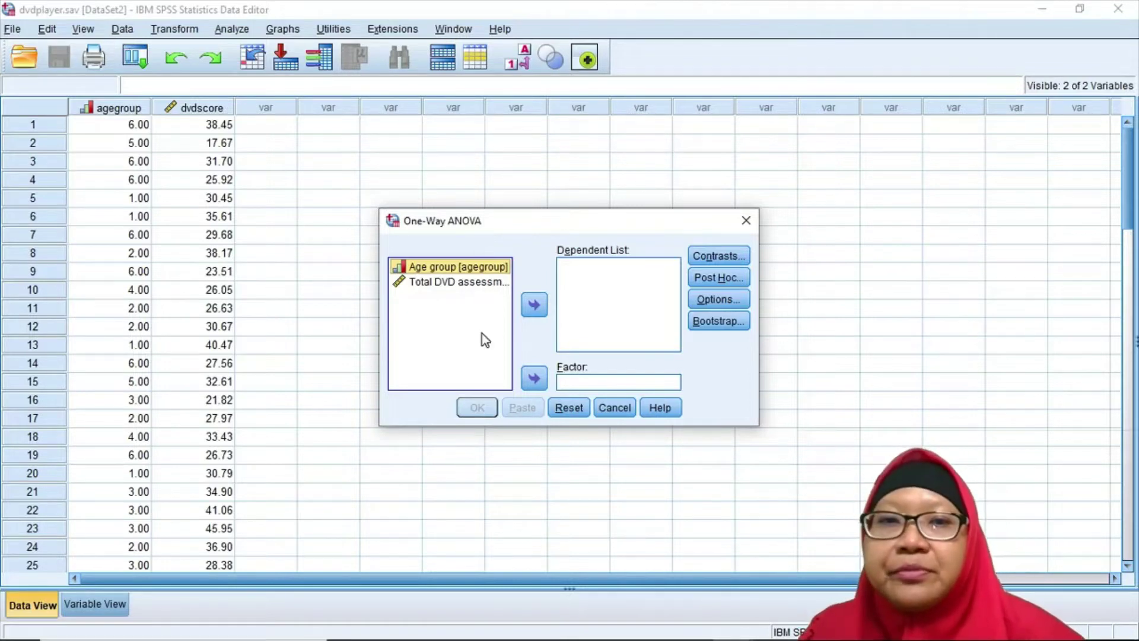
pyautogui.click(483, 279)
pyautogui.click(545, 305)
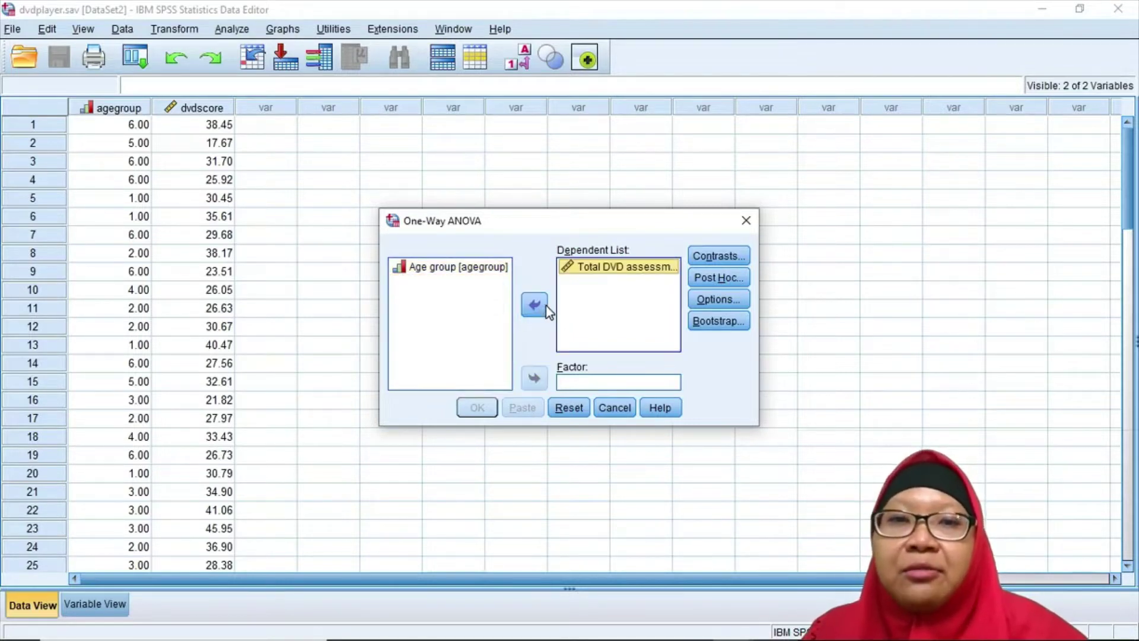
pyautogui.click(476, 273)
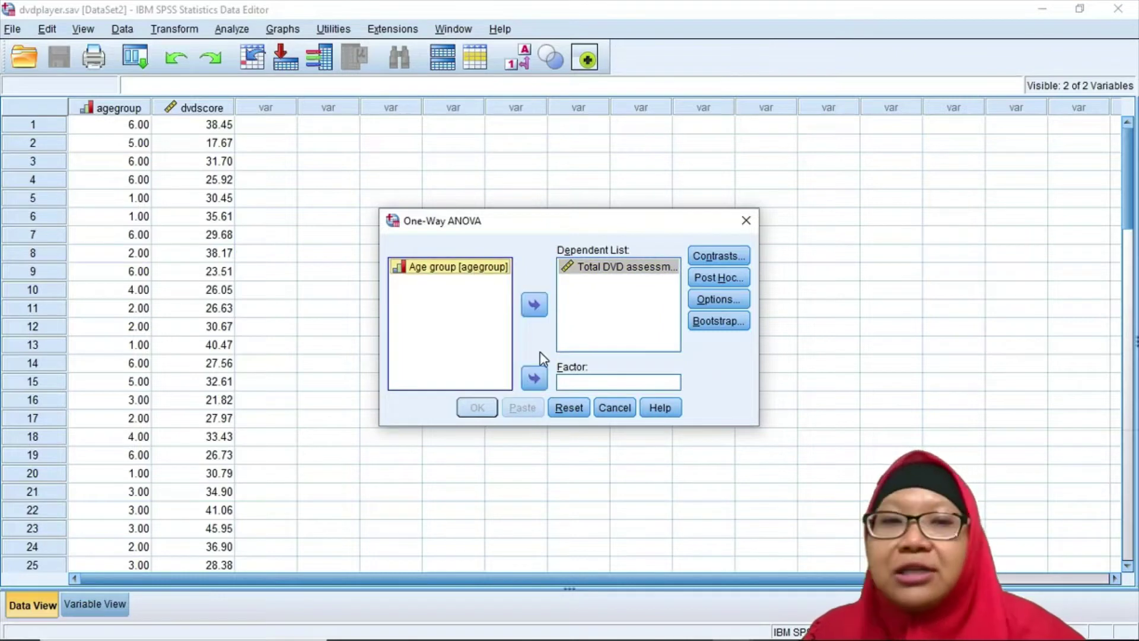
pyautogui.click(535, 383)
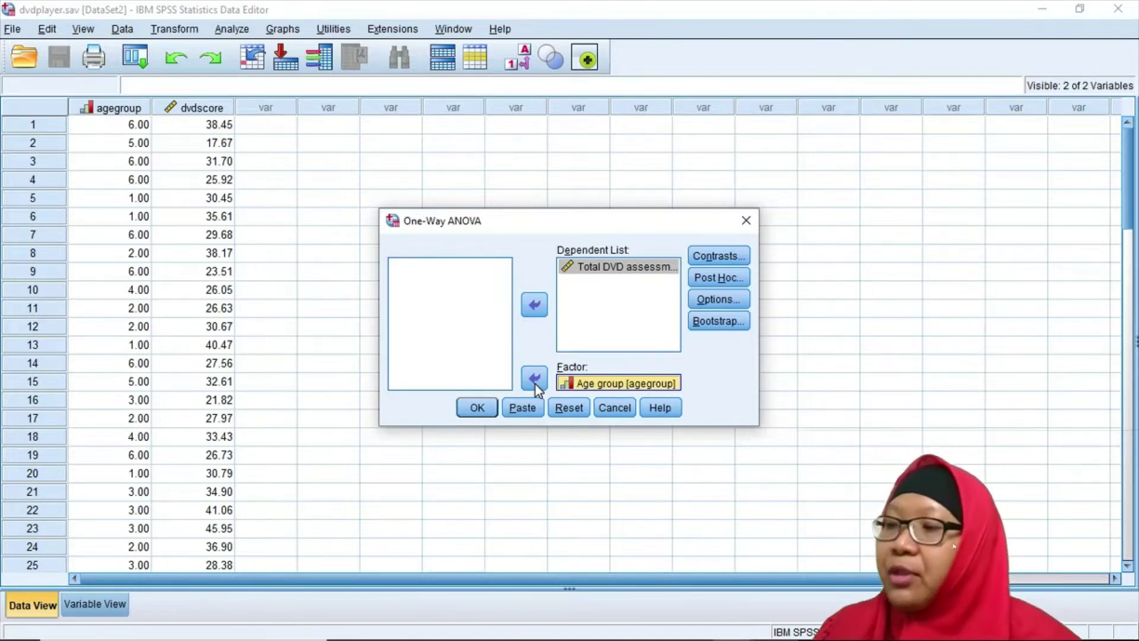
# Include a means plot in the One-Way ANOVA options and run the analysis.
pyautogui.click(718, 300)
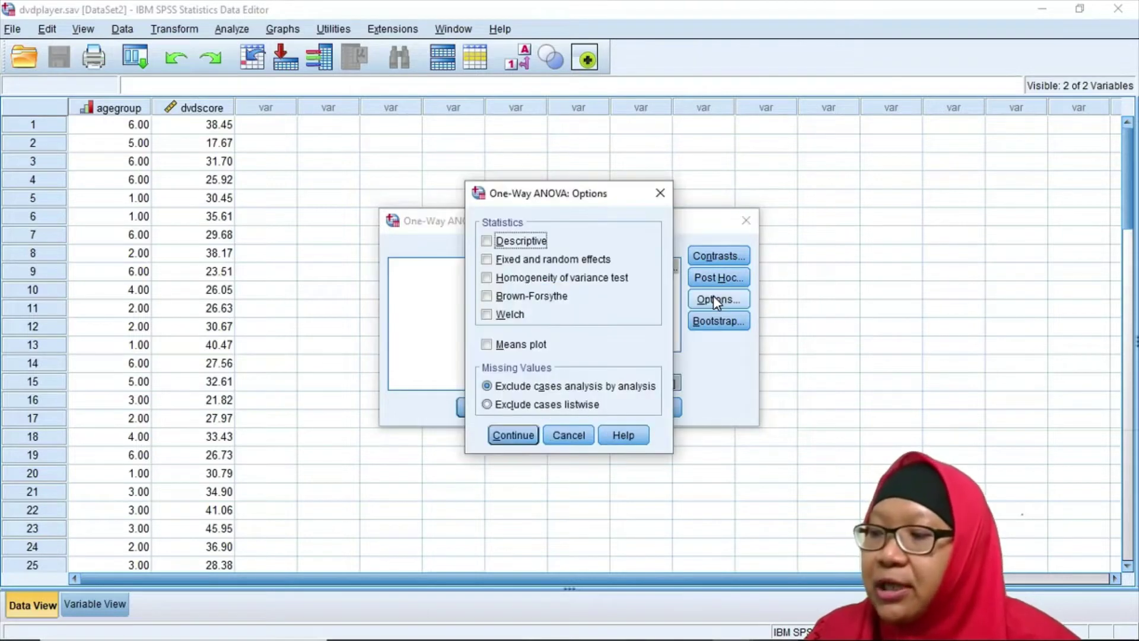
pyautogui.click(533, 345)
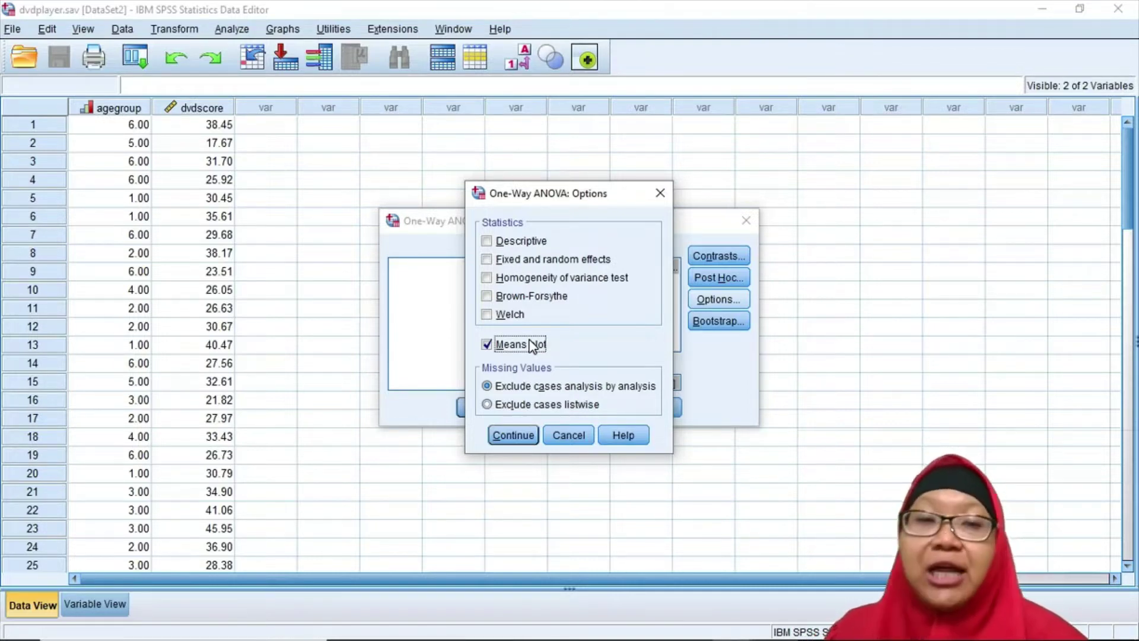
pyautogui.click(512, 435)
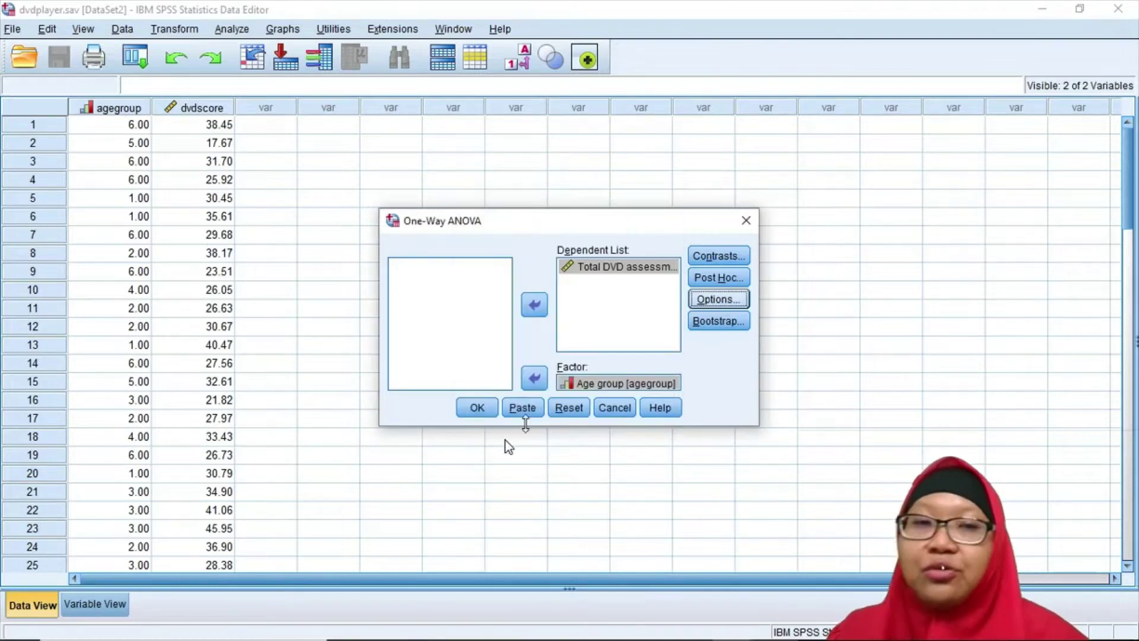
pyautogui.click(478, 415)
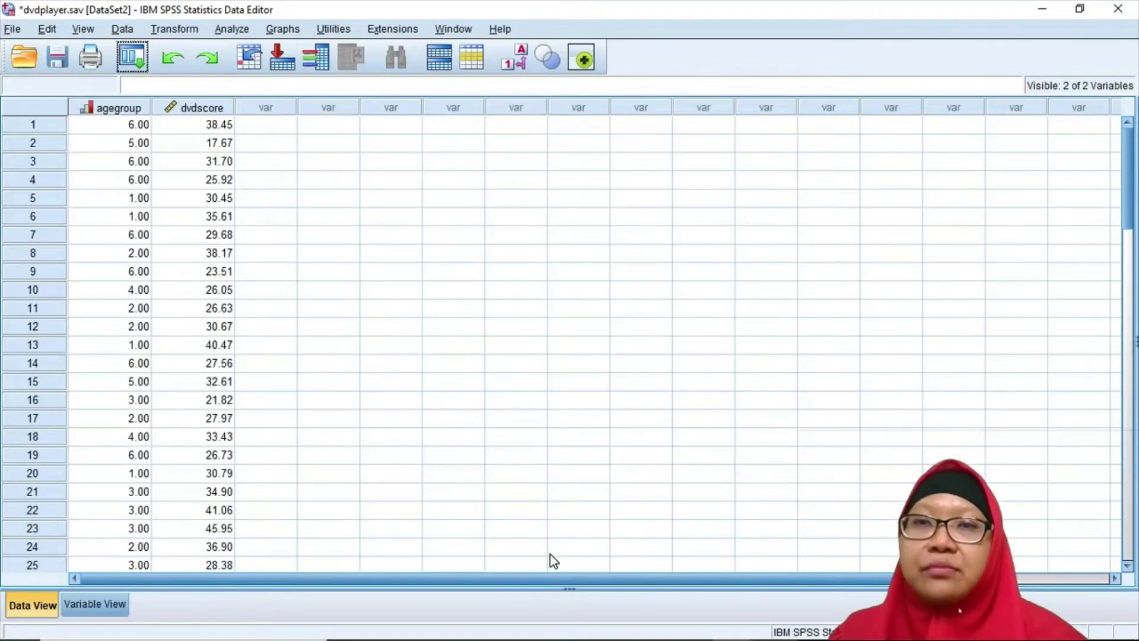
# Switch to the Statistics Viewer output and examine the ANOVA table and the means plot of DVD assessment by age group.
pyautogui.moveTo(621, 639)
pyautogui.click(732, 625)
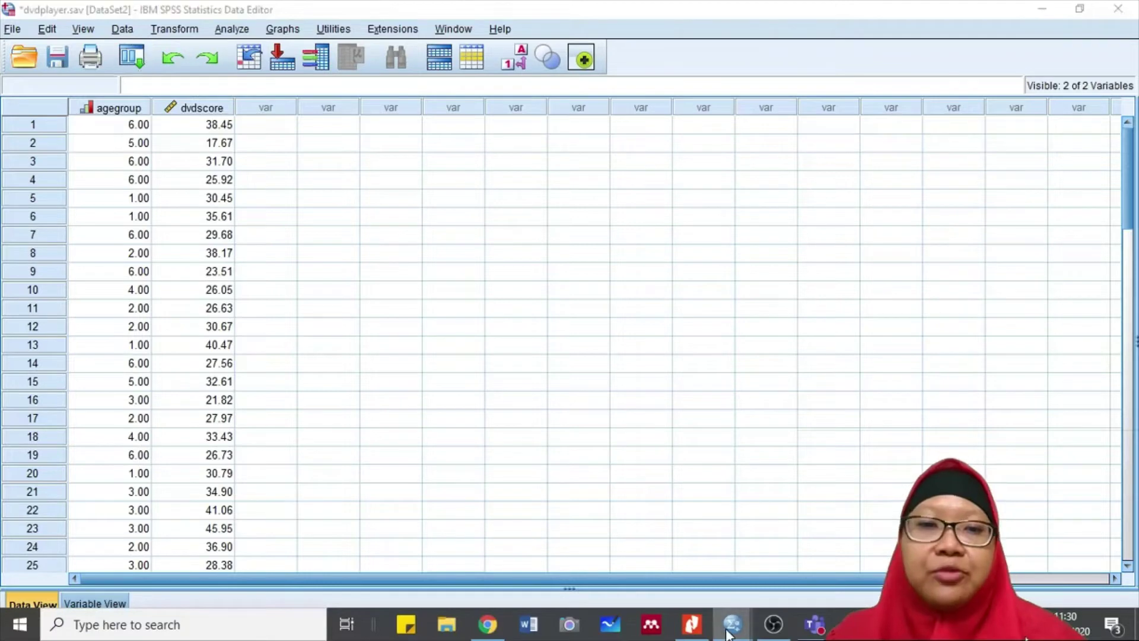
pyautogui.click(612, 600)
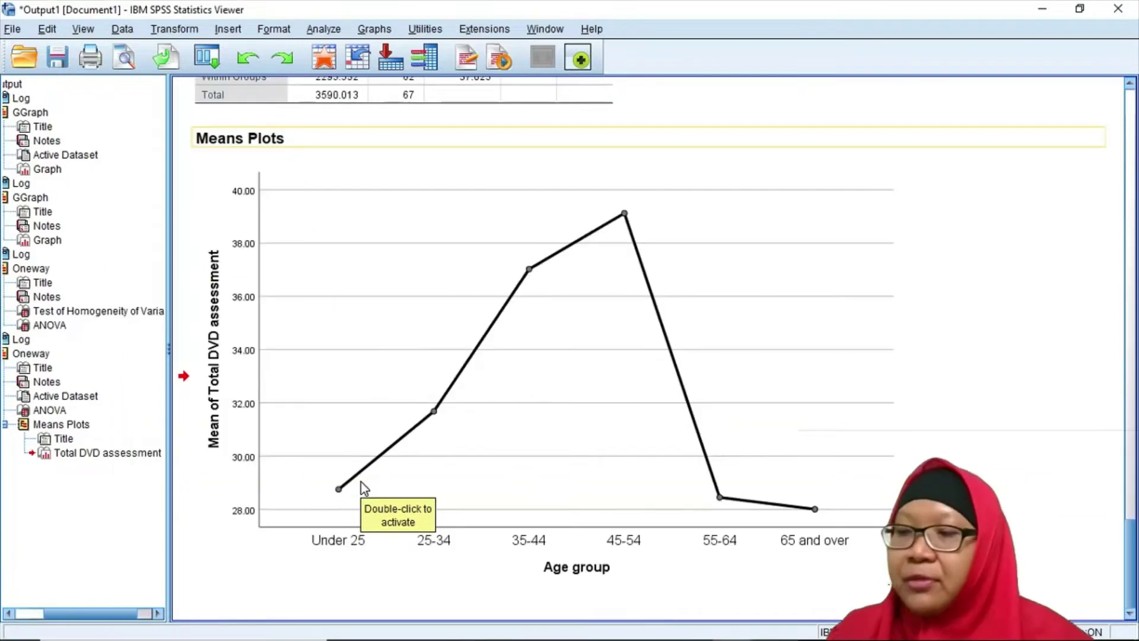
pyautogui.scroll(2, 361, 482)
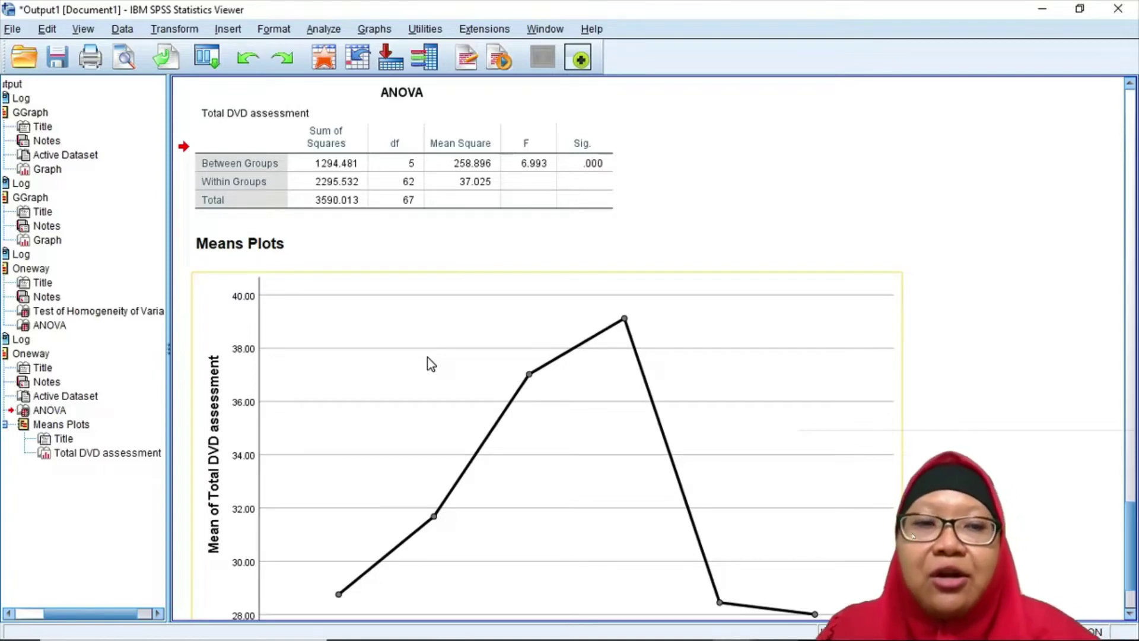
pyautogui.click(430, 197)
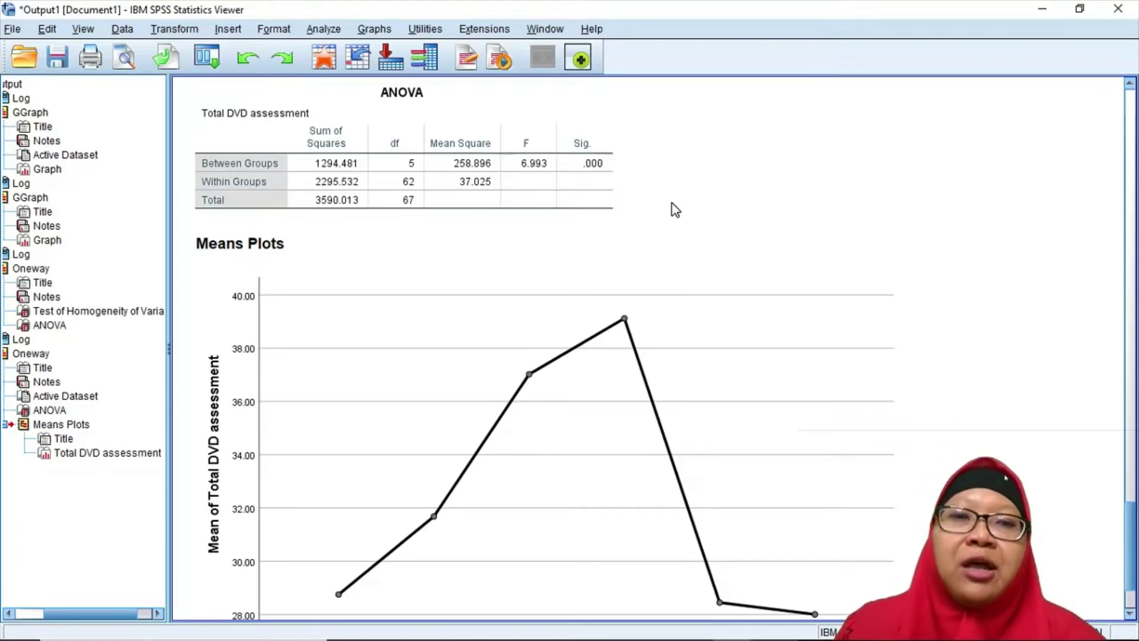
pyautogui.rightClick(989, 334)
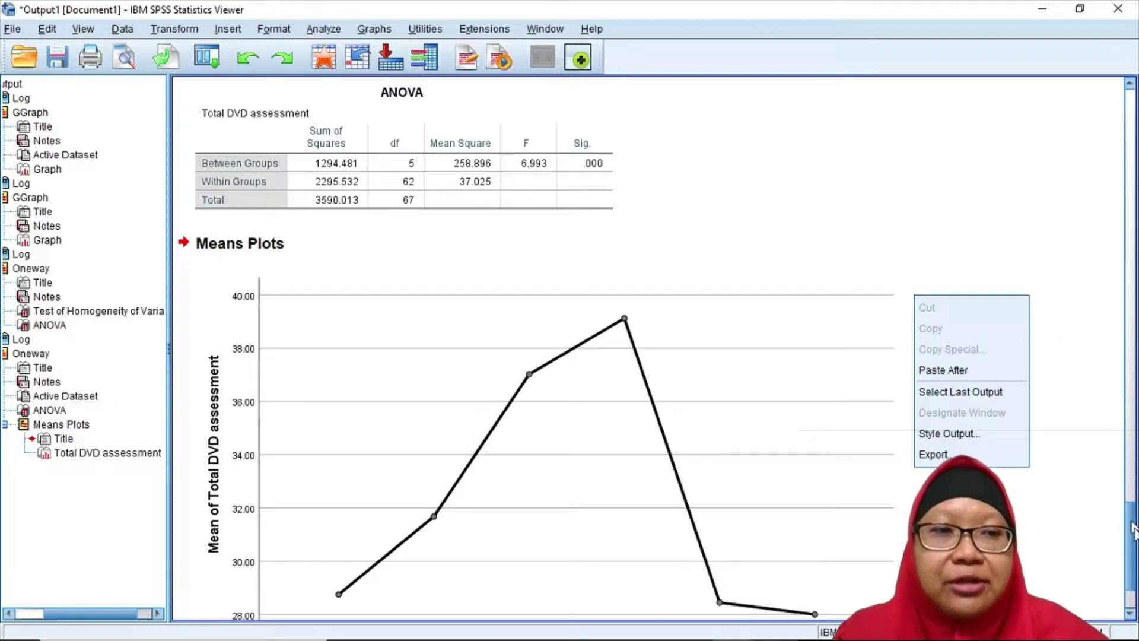
pyautogui.moveTo(1131, 525); pyautogui.dragTo(1135, 571)
pyautogui.click(441, 576)
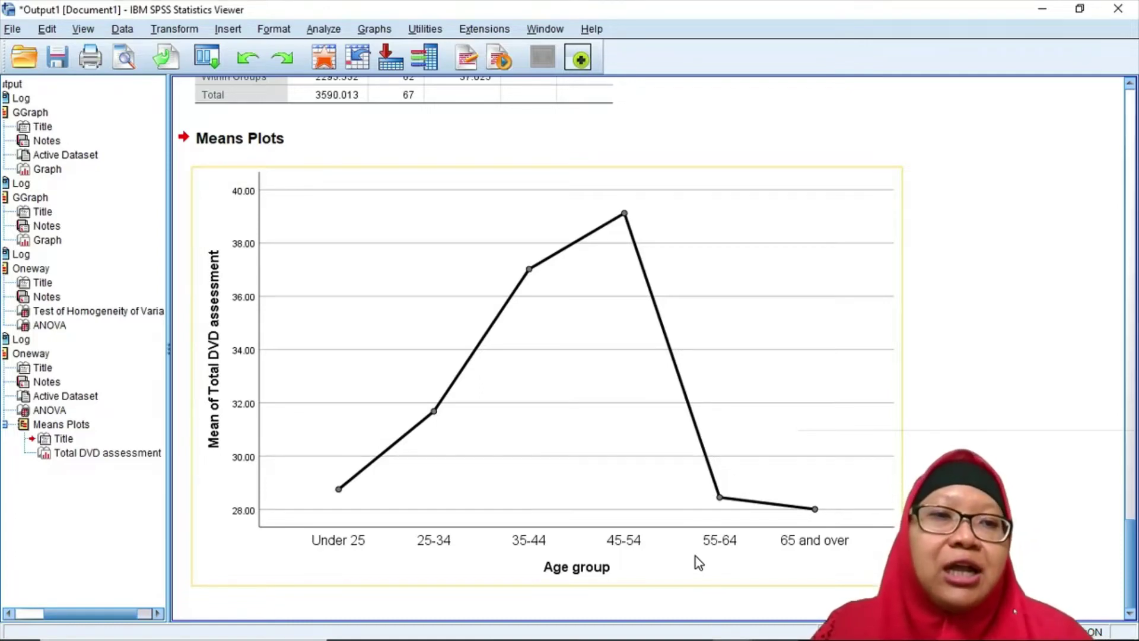
# Switch to the CHAPTER 8 & 9 PDF in Nitro Pro and read section 9.3, Contrasts between means.
pyautogui.moveTo(653, 639)
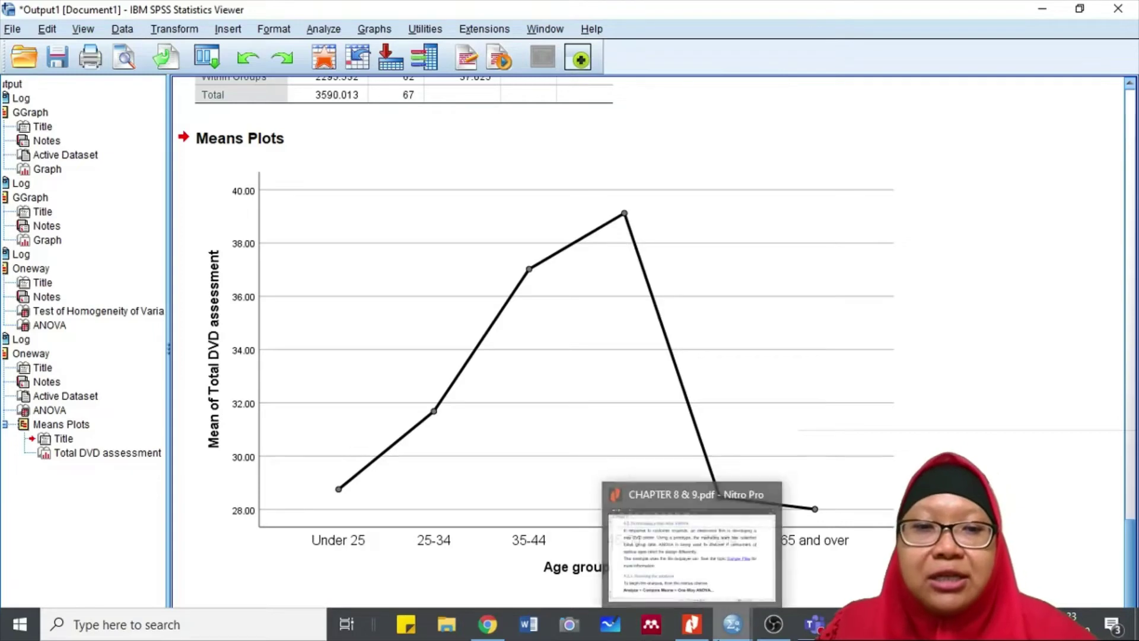
pyautogui.moveTo(699, 631)
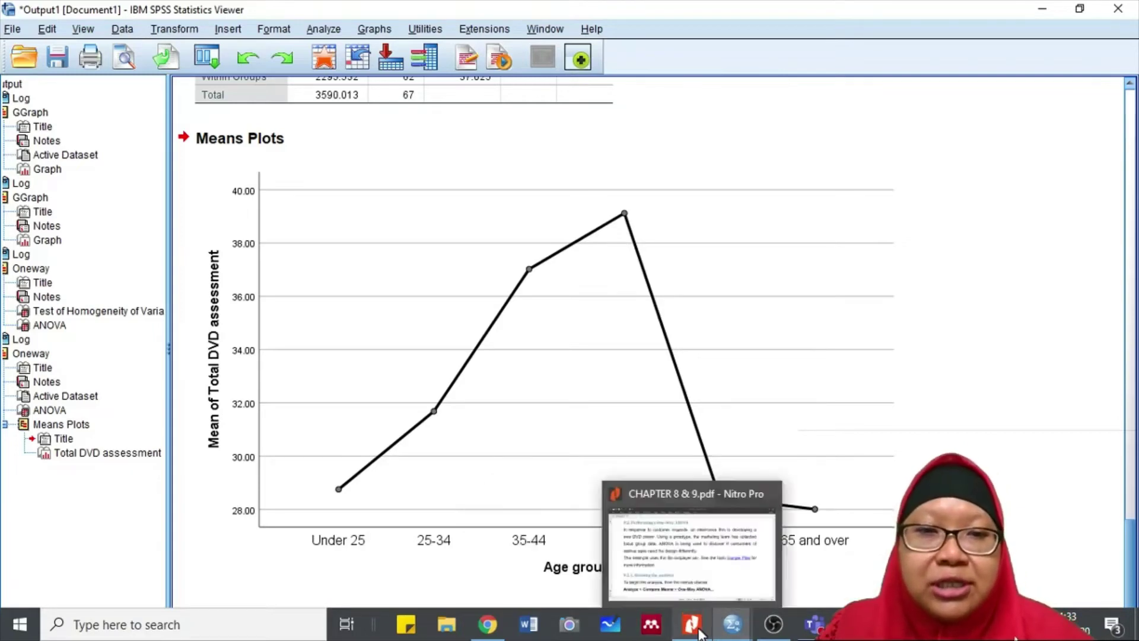
pyautogui.click(692, 561)
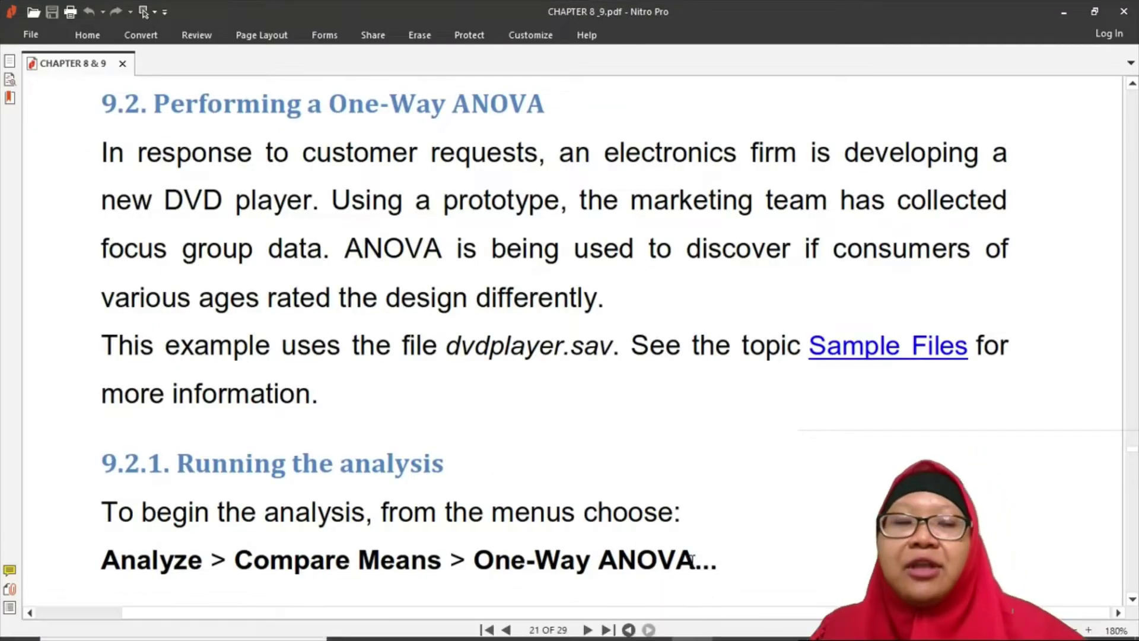
pyautogui.scroll(-15, 692, 560)
pyautogui.scroll(-12, 691, 561)
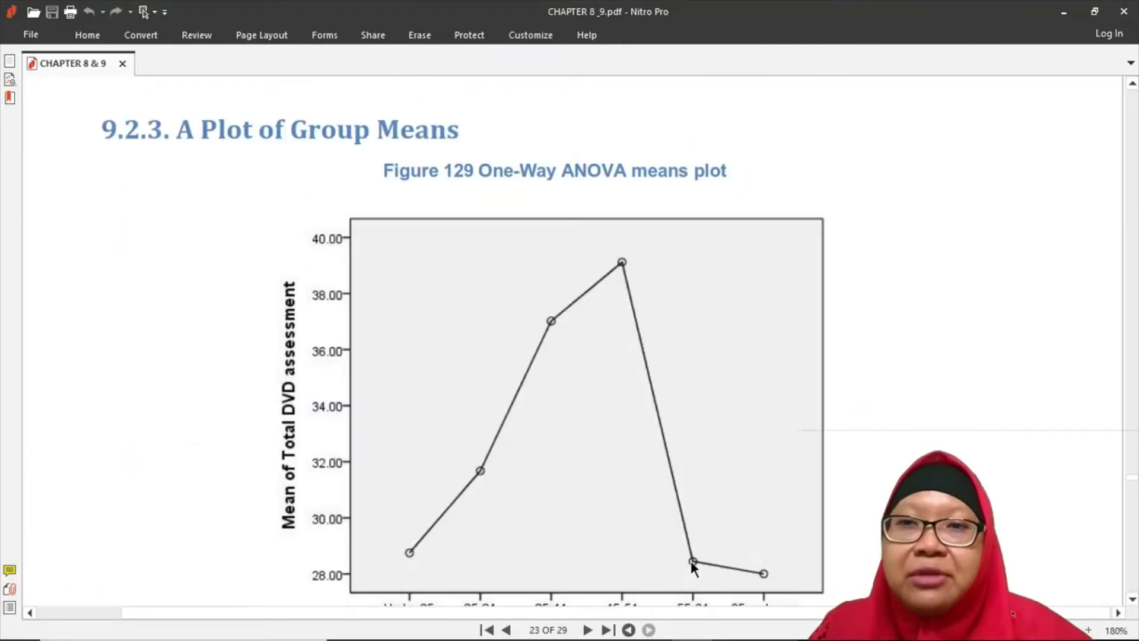
pyautogui.scroll(-8, 691, 560)
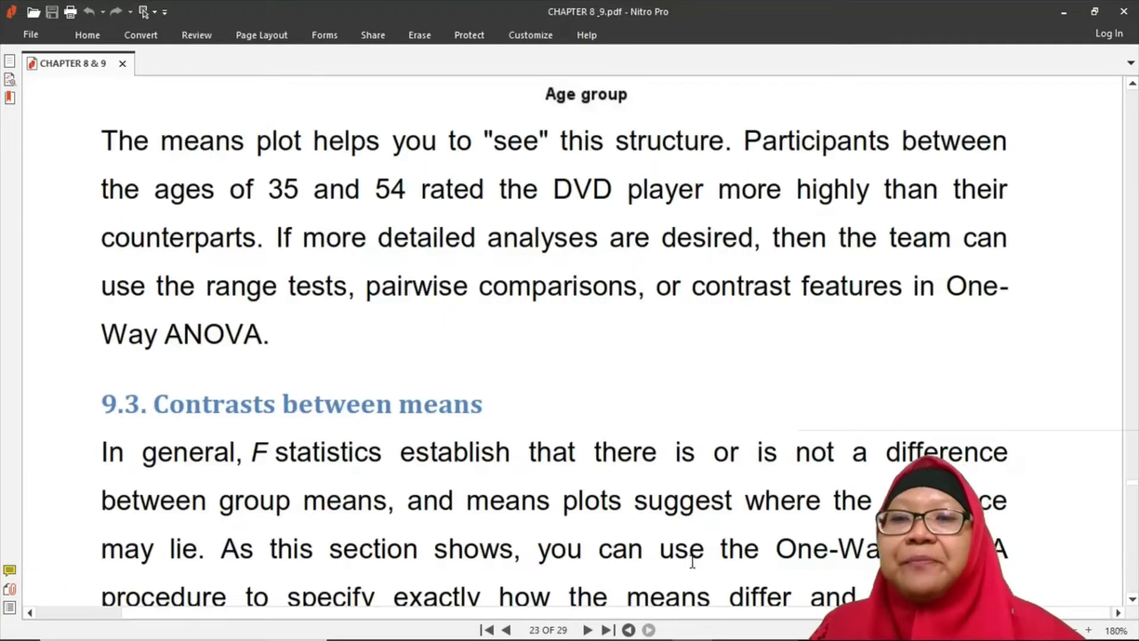
pyautogui.scroll(-4, 692, 561)
pyautogui.scroll(-2, 691, 561)
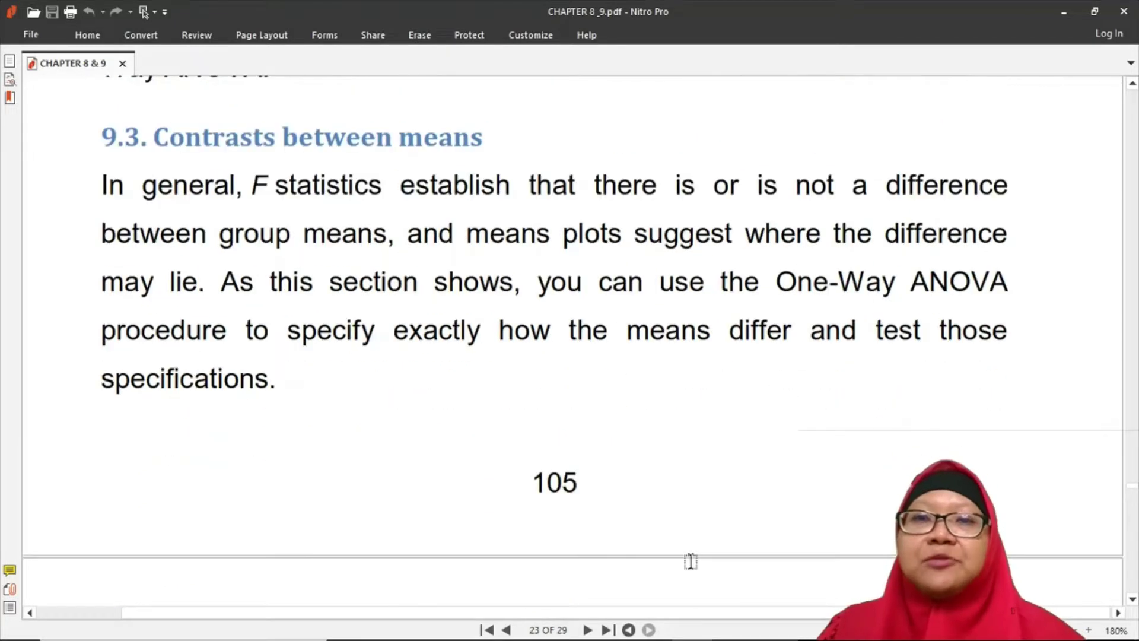
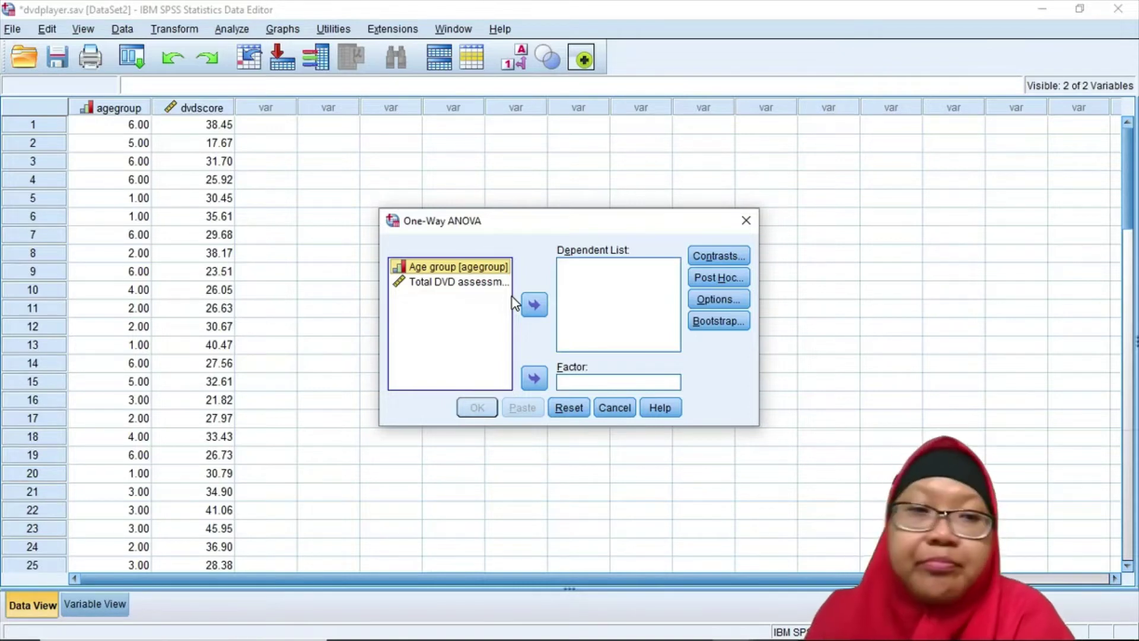
# In the emptied One-Way ANOVA dialog, assign Total DVD assessment as dependent variable and Age group as factor.
pyautogui.click(479, 282)
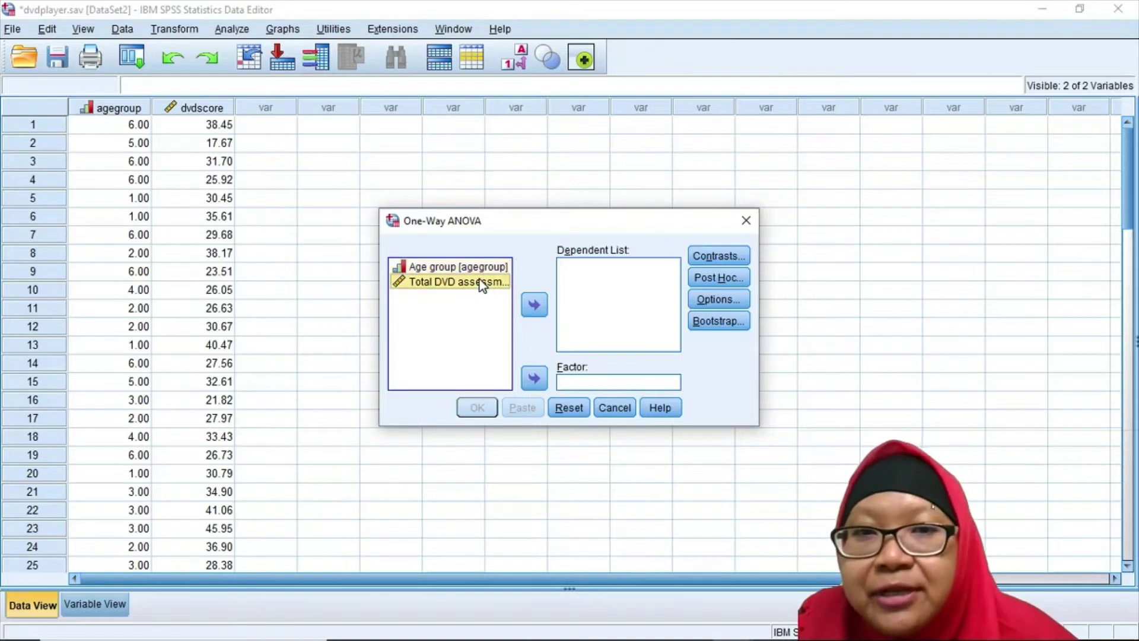
pyautogui.click(541, 313)
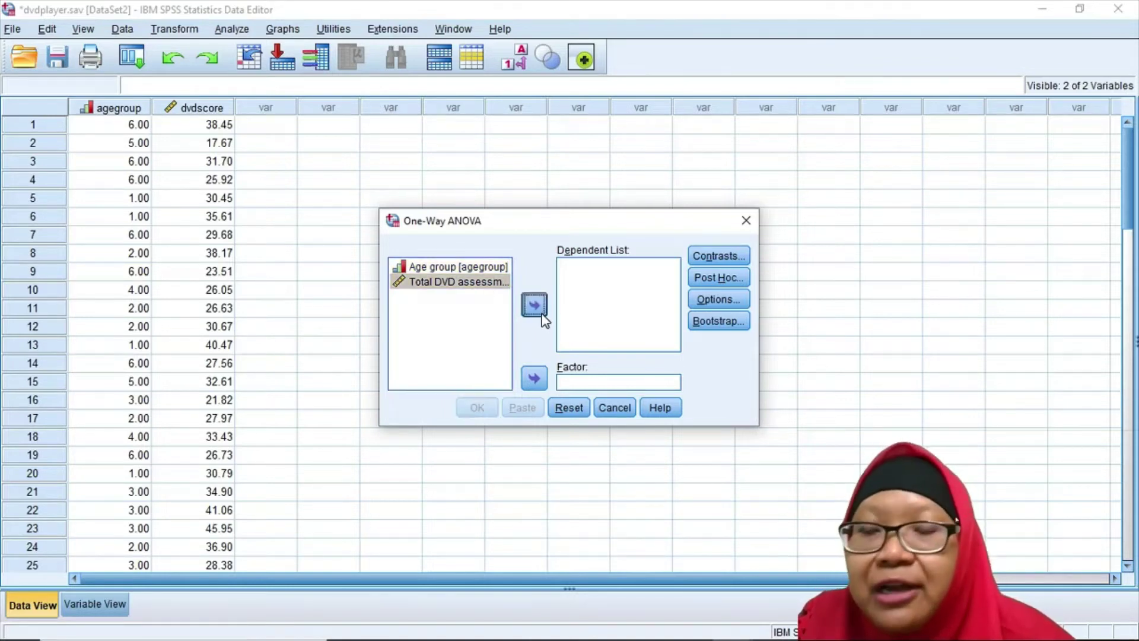
pyautogui.click(465, 274)
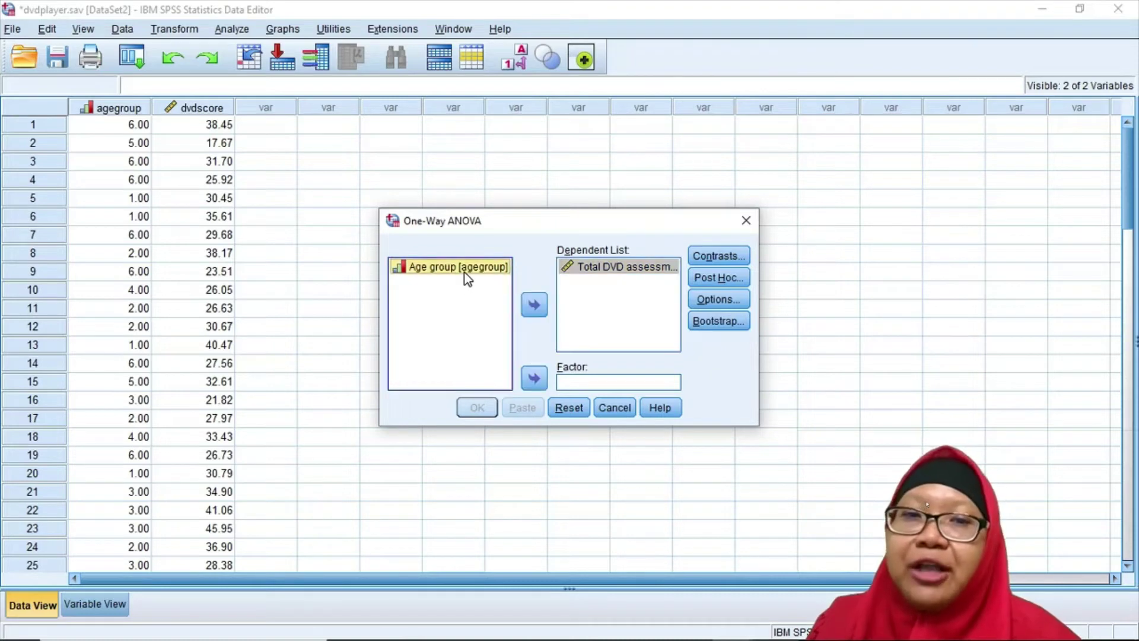
pyautogui.click(537, 376)
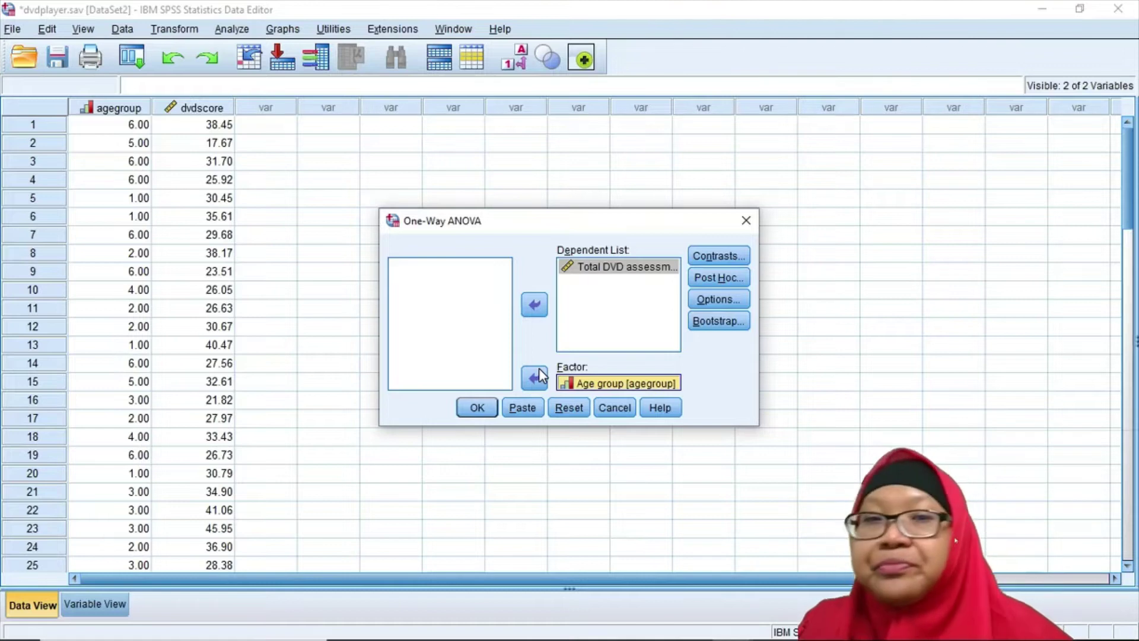
pyautogui.click(677, 391)
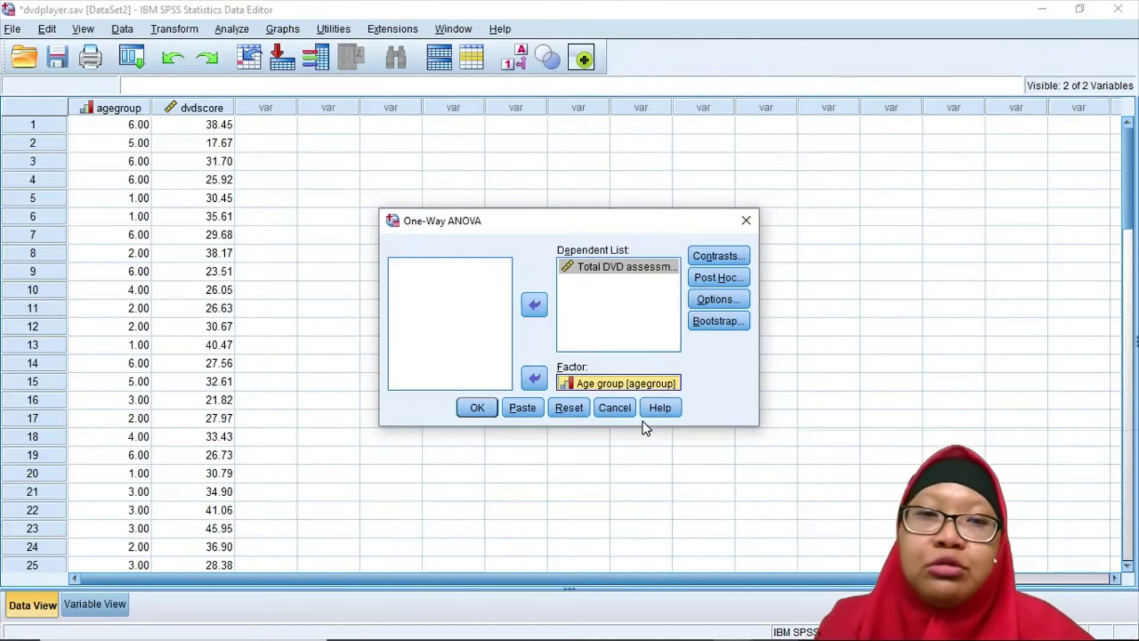
# In the One-Way ANOVA contrasts settings, add 0 and 0 as the first two coefficients of the first contrast.
pyautogui.click(723, 257)
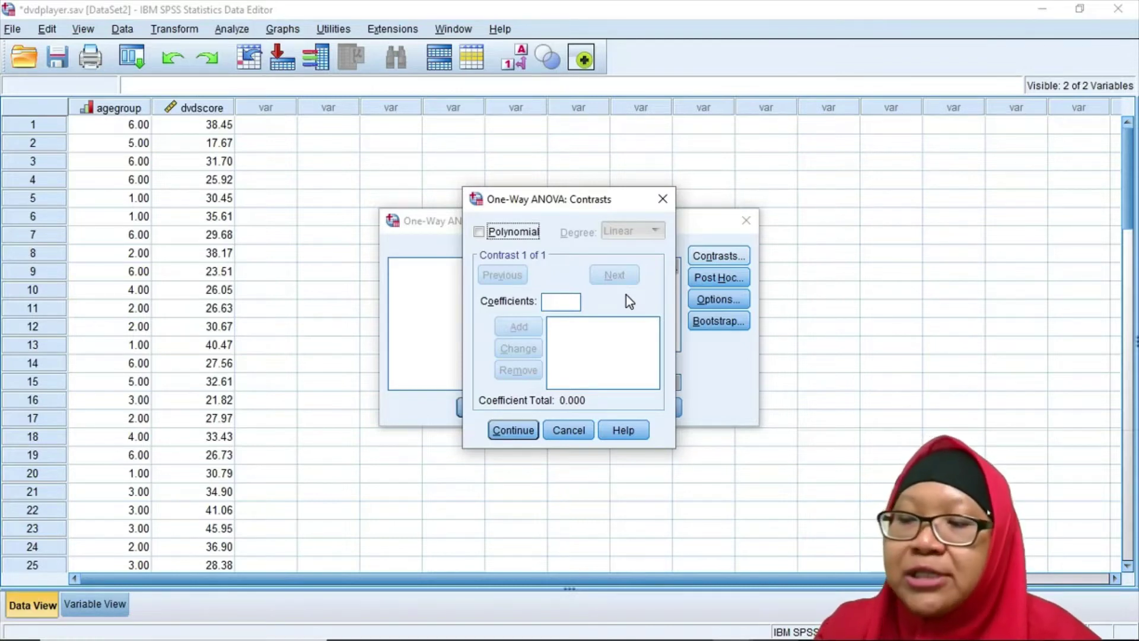
pyautogui.click(552, 303)
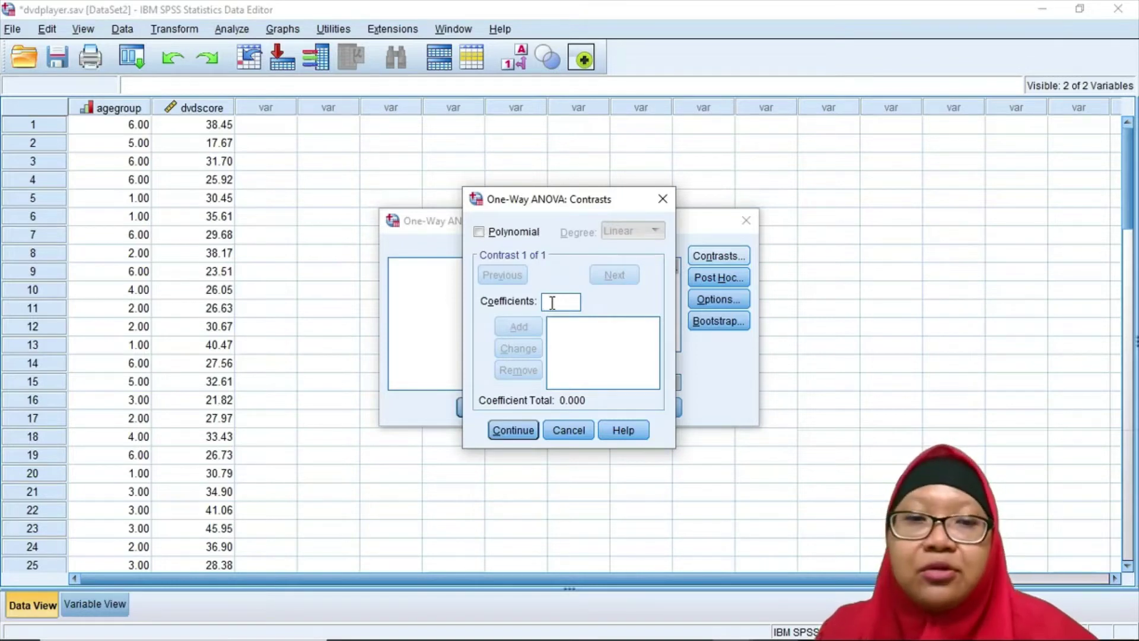
pyautogui.write('0')
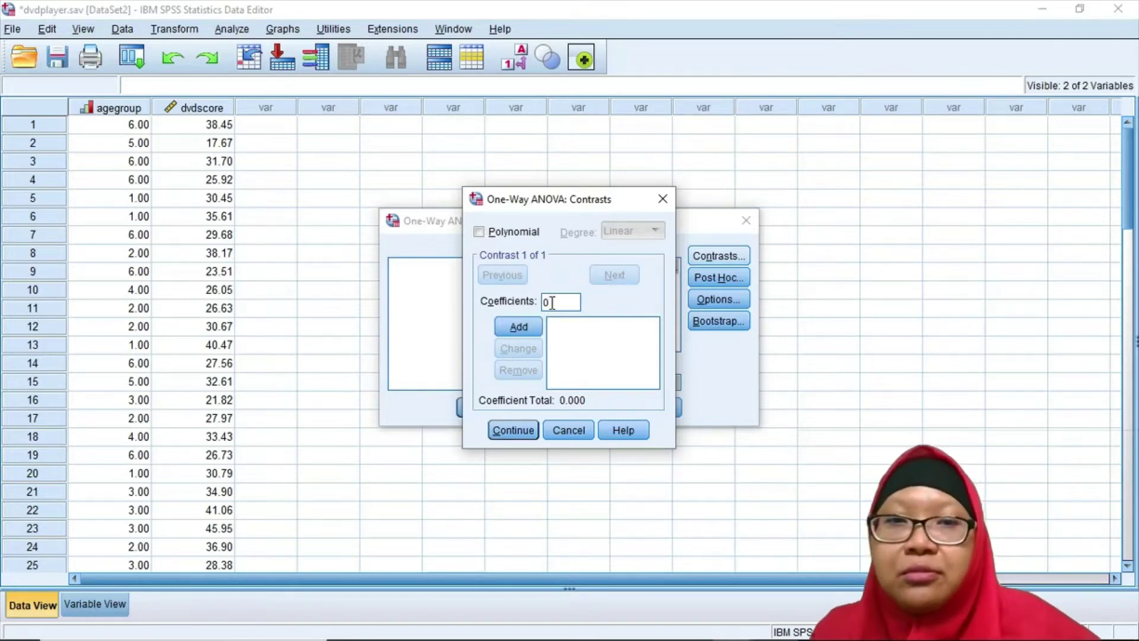
pyautogui.click(526, 326)
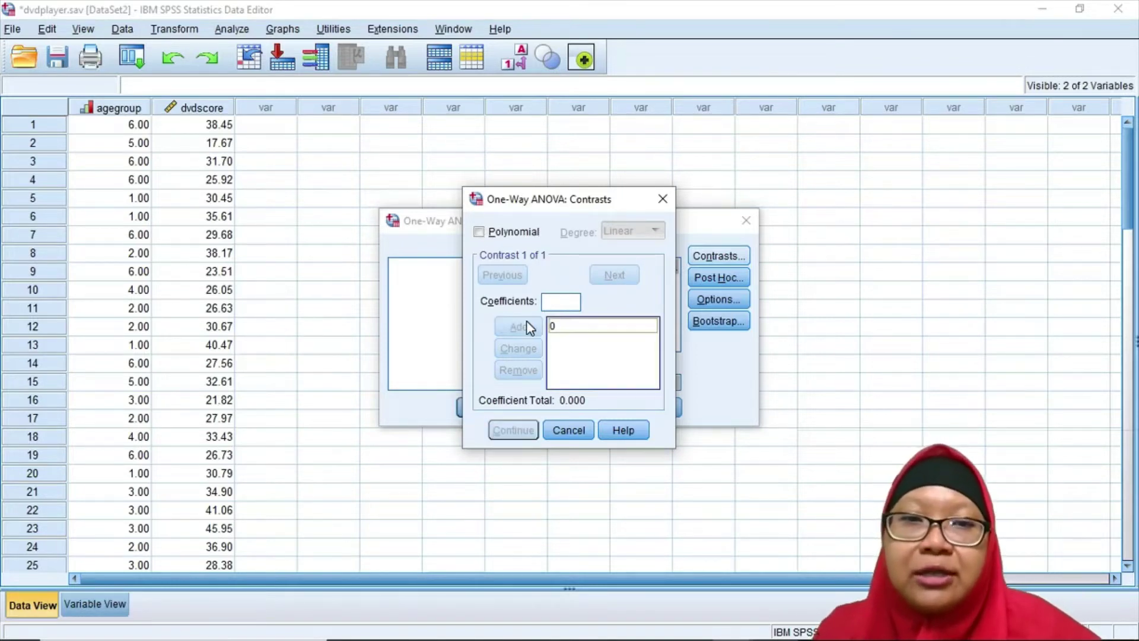
pyautogui.click(553, 304)
pyautogui.write('0')
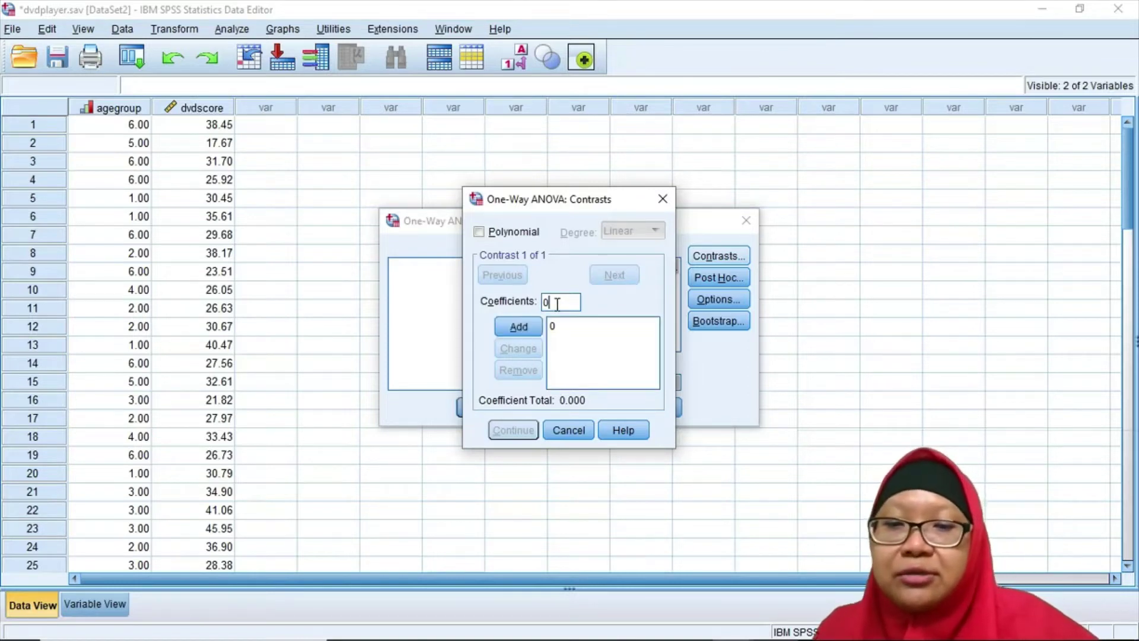
pyautogui.click(519, 327)
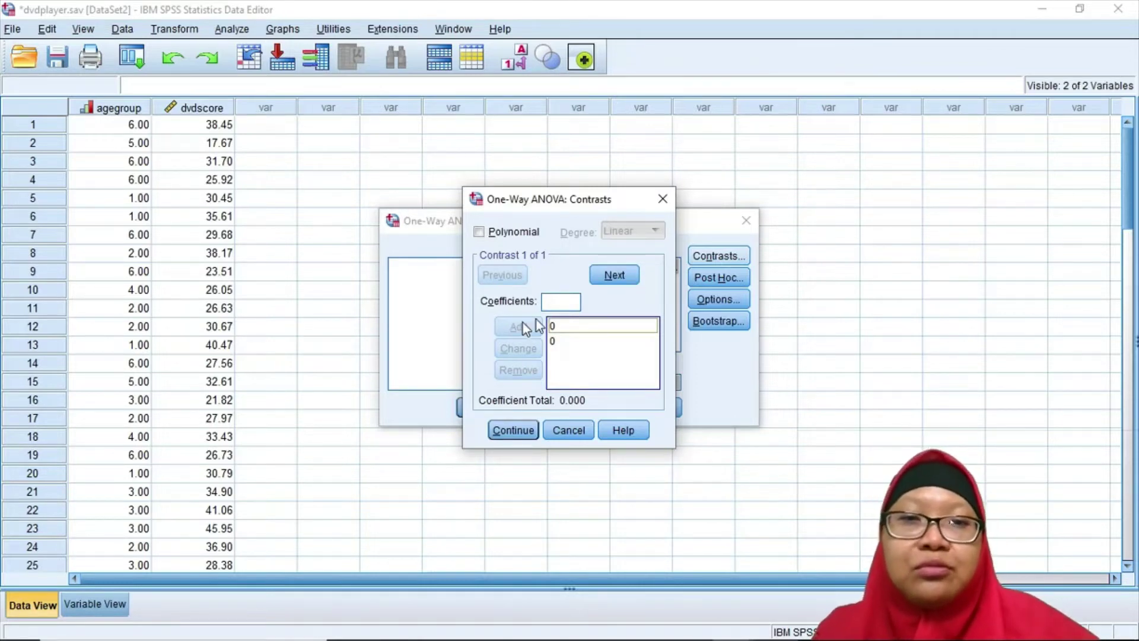
# Add -1 and 1 as the third and fourth coefficients of the first contrast.
pyautogui.click(565, 304)
pyautogui.write('-1')
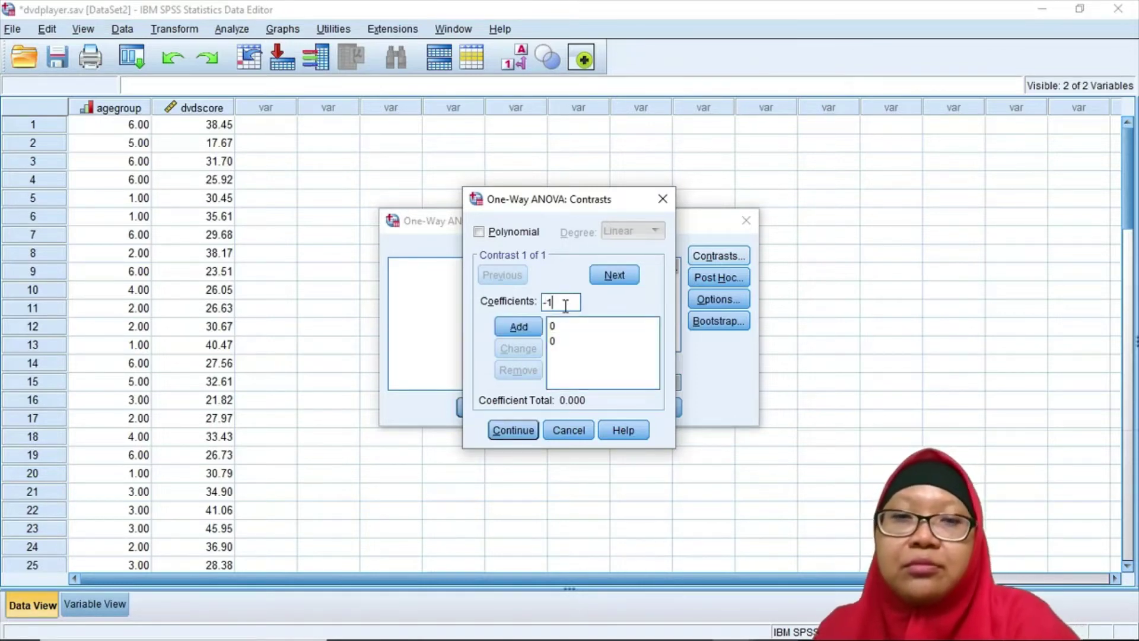
pyautogui.click(525, 332)
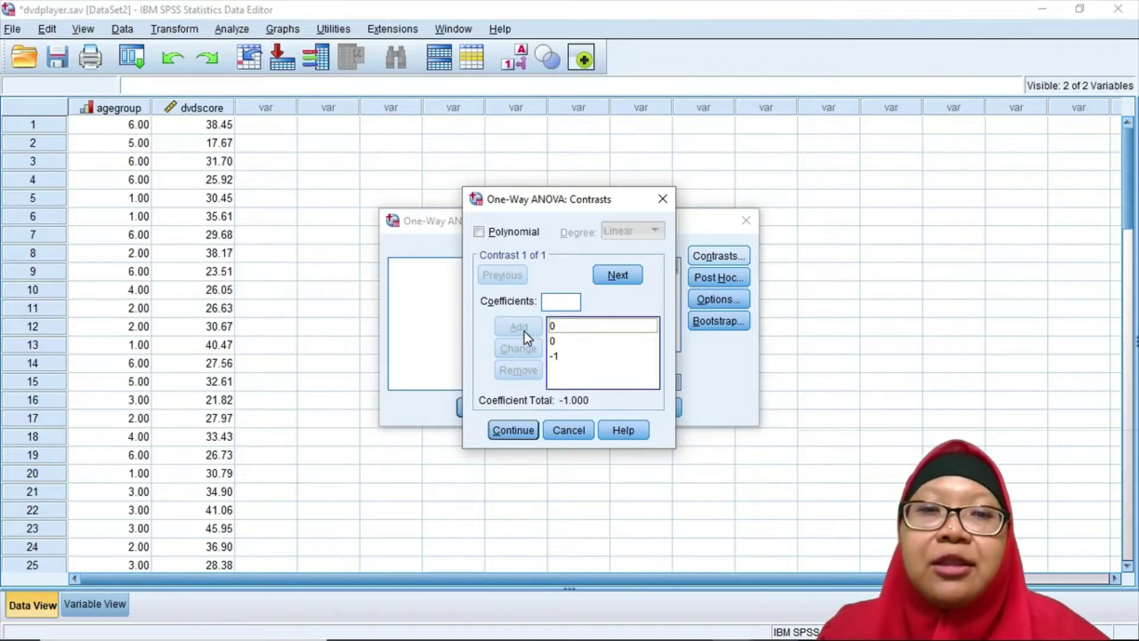
pyautogui.click(566, 301)
pyautogui.write('1')
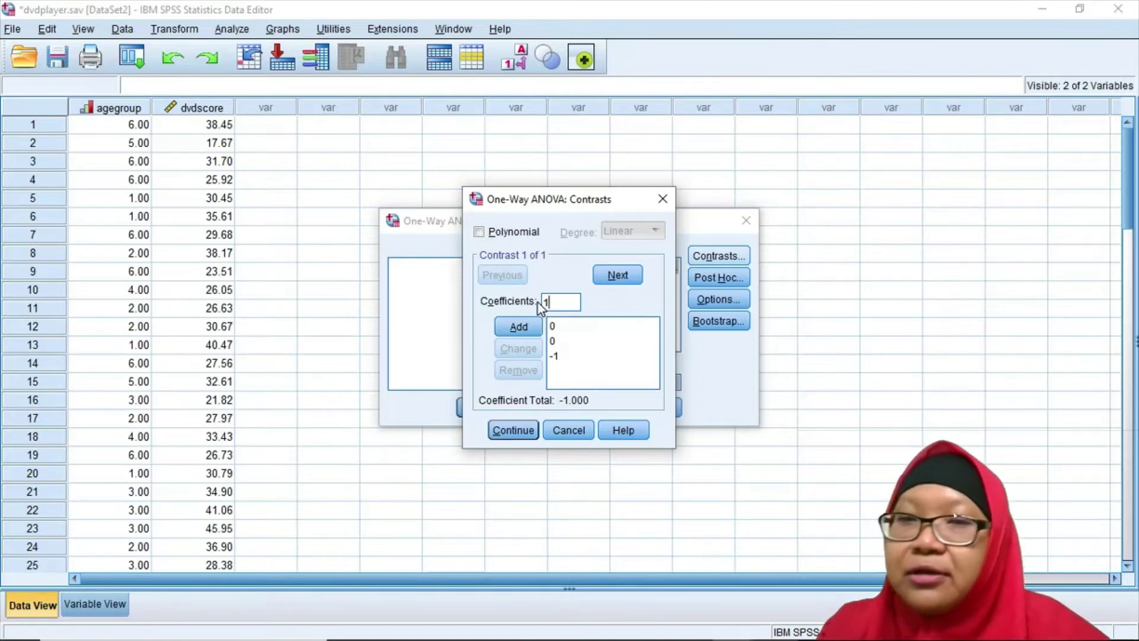
pyautogui.click(519, 327)
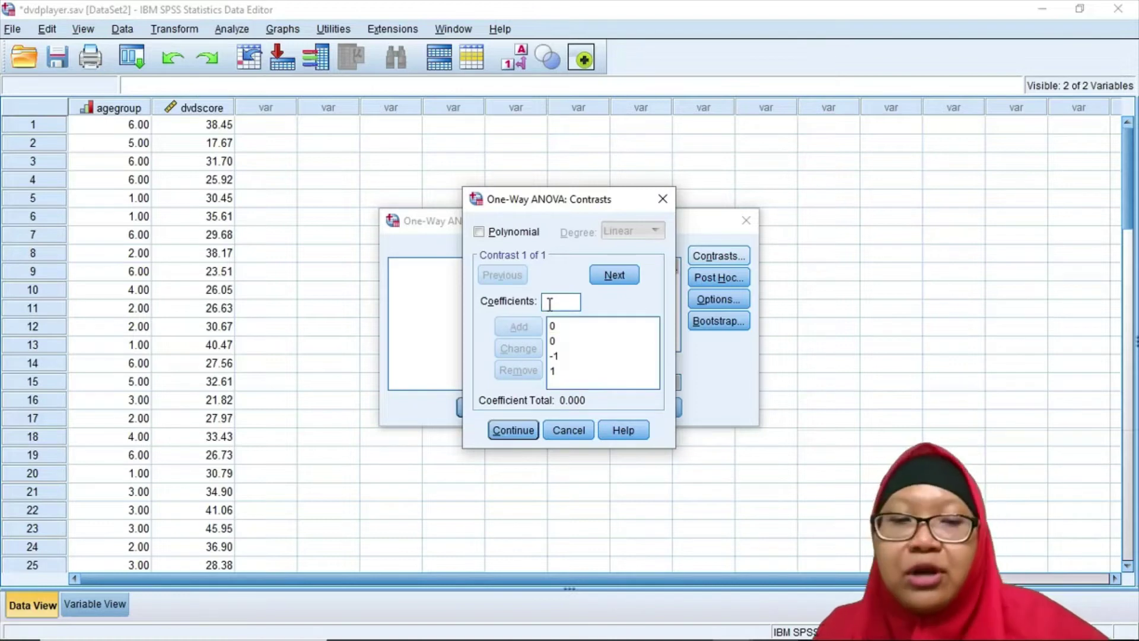
# Complete the first contrast with 0 and 0 as fifth and sixth coefficients, and enlarge the dialog to show the whole list.
pyautogui.write('0')
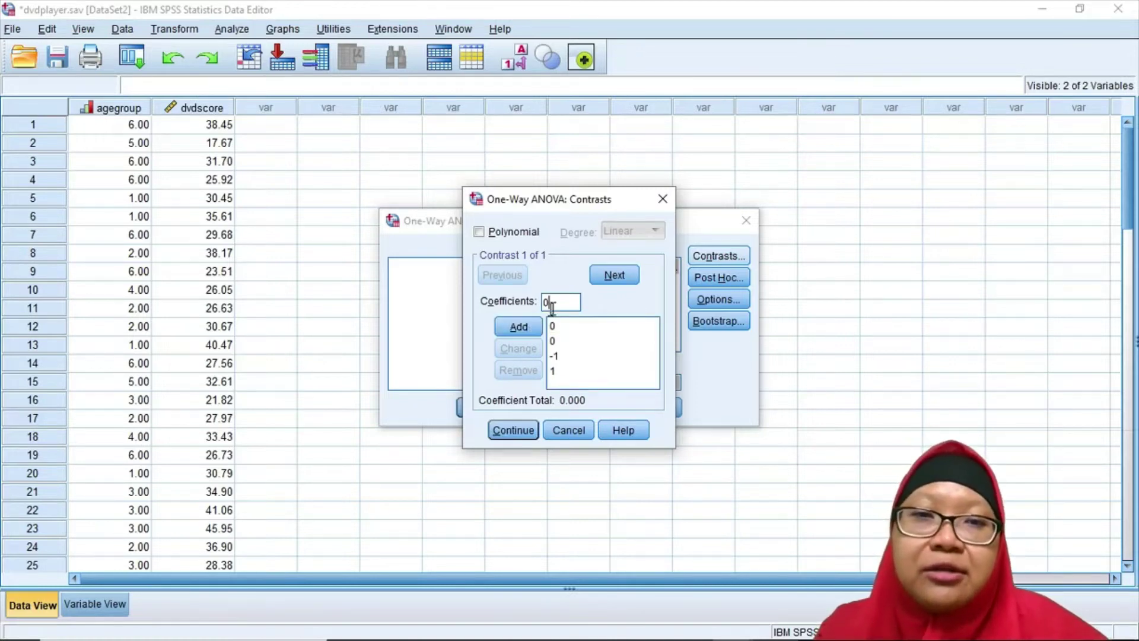
pyautogui.click(529, 331)
pyautogui.click(552, 304)
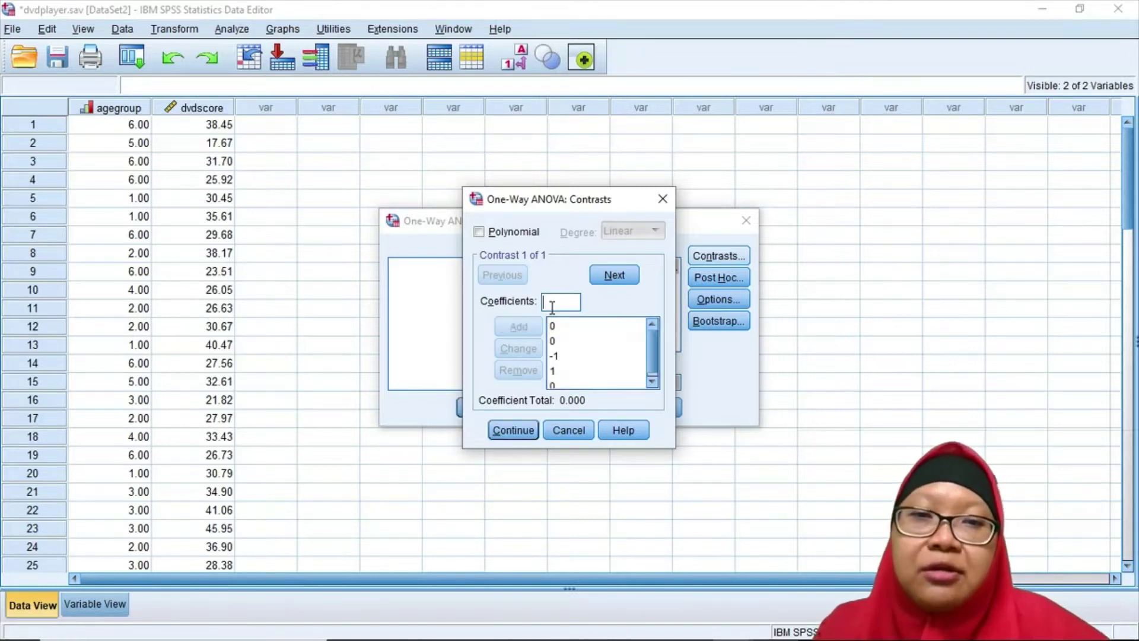
pyautogui.write('0')
pyautogui.click(534, 329)
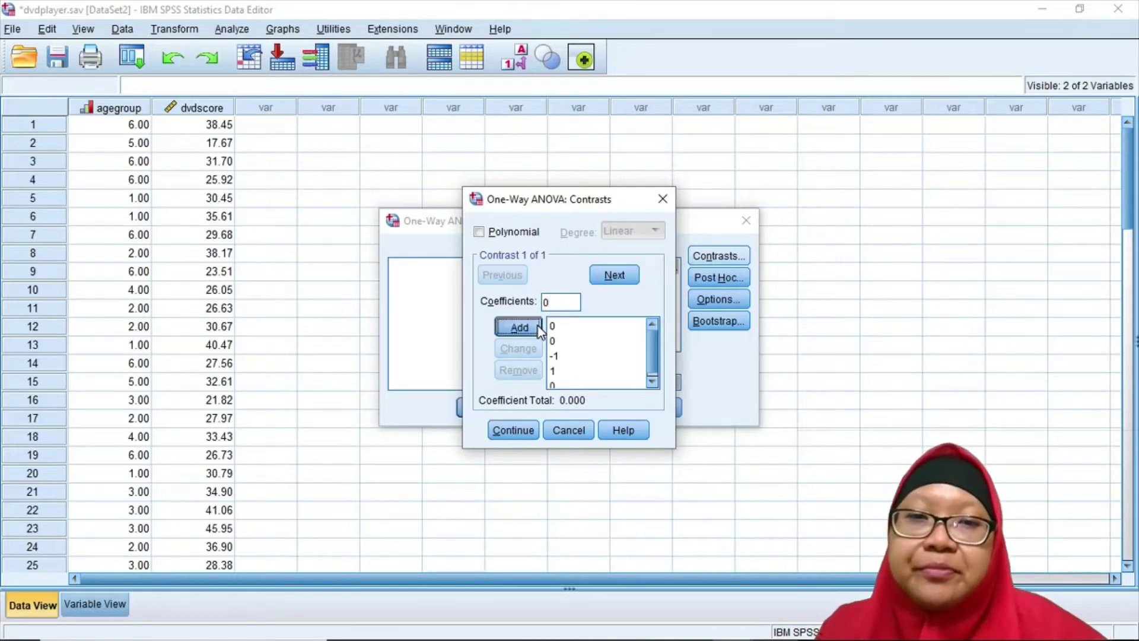
pyautogui.moveTo(671, 454); pyautogui.dragTo(687, 522)
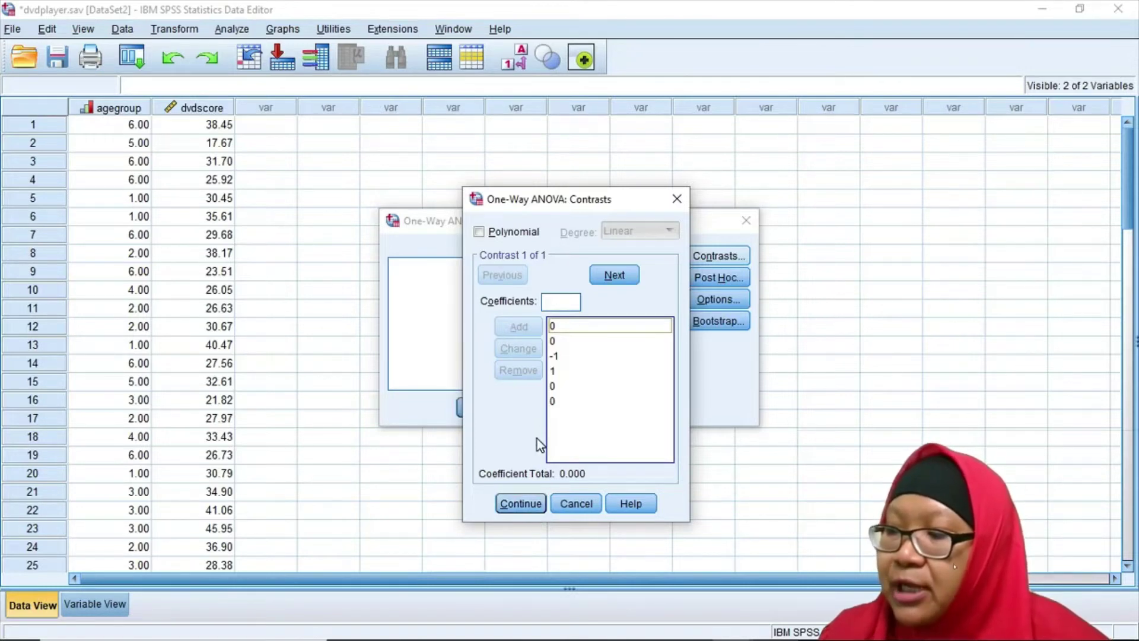
# Start a second contrast and add 0.5 and 0.5 as its first two coefficients.
pyautogui.click(626, 274)
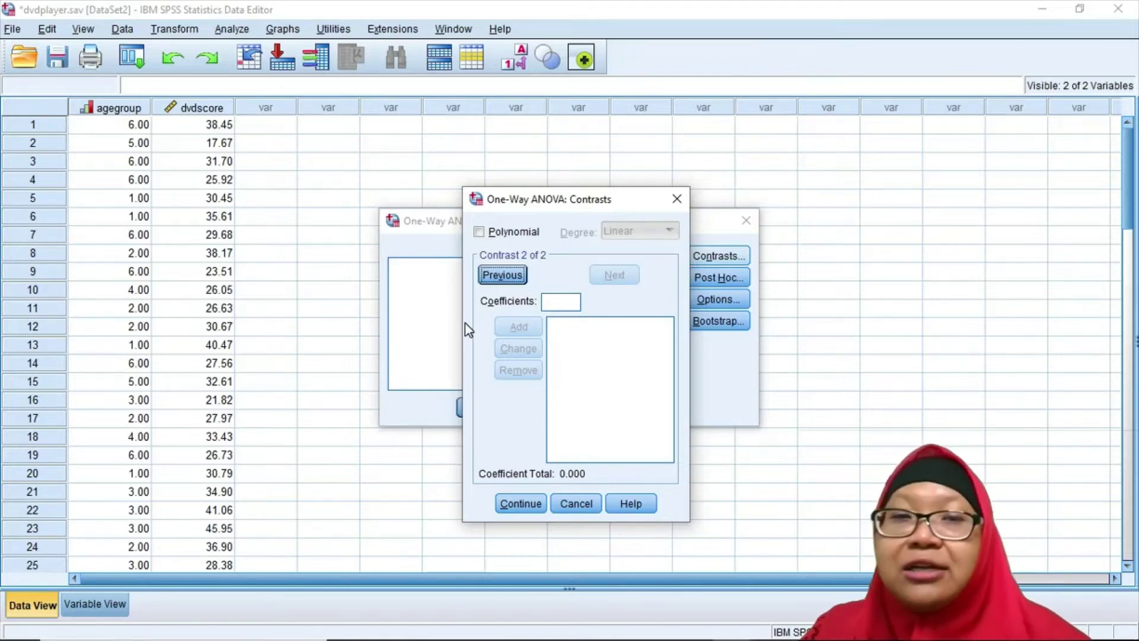
pyautogui.click(571, 302)
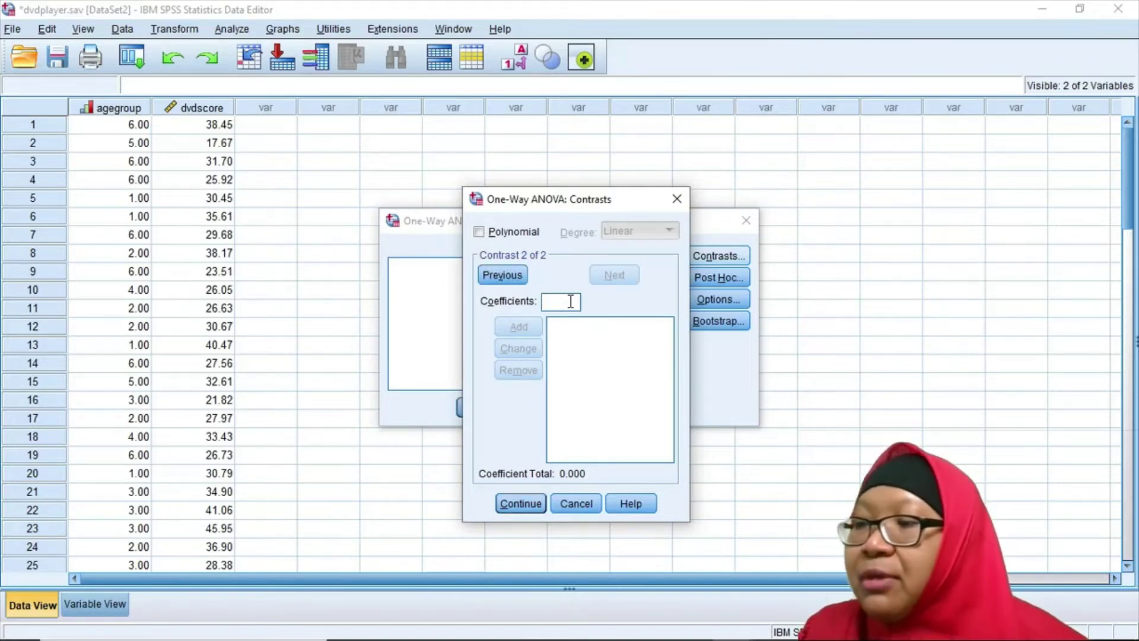
pyautogui.write('0.5')
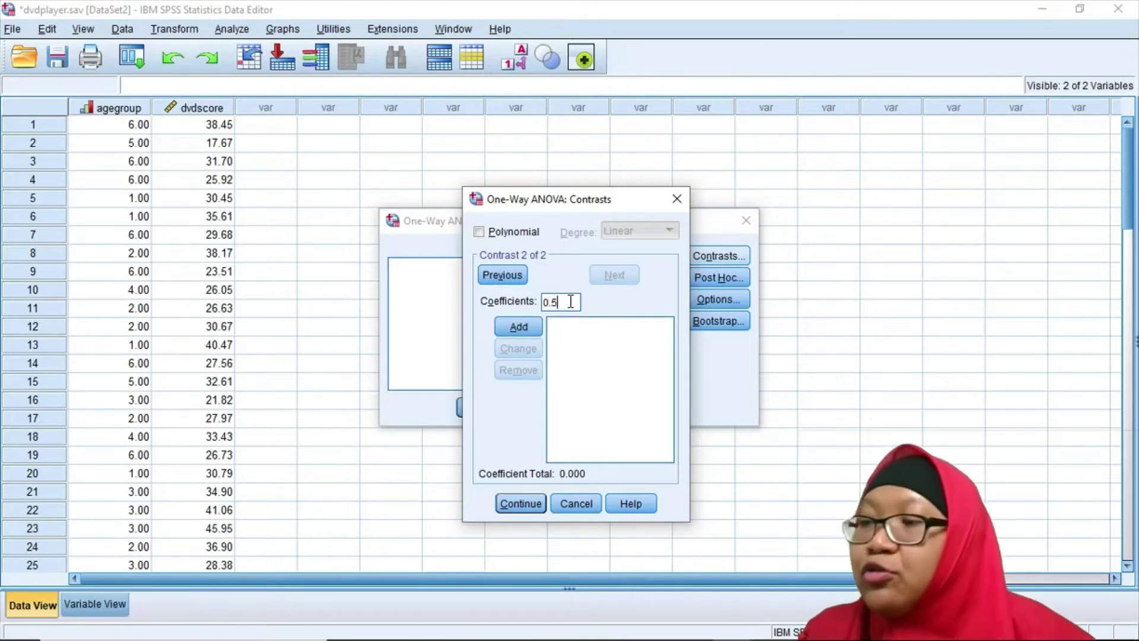
pyautogui.click(519, 327)
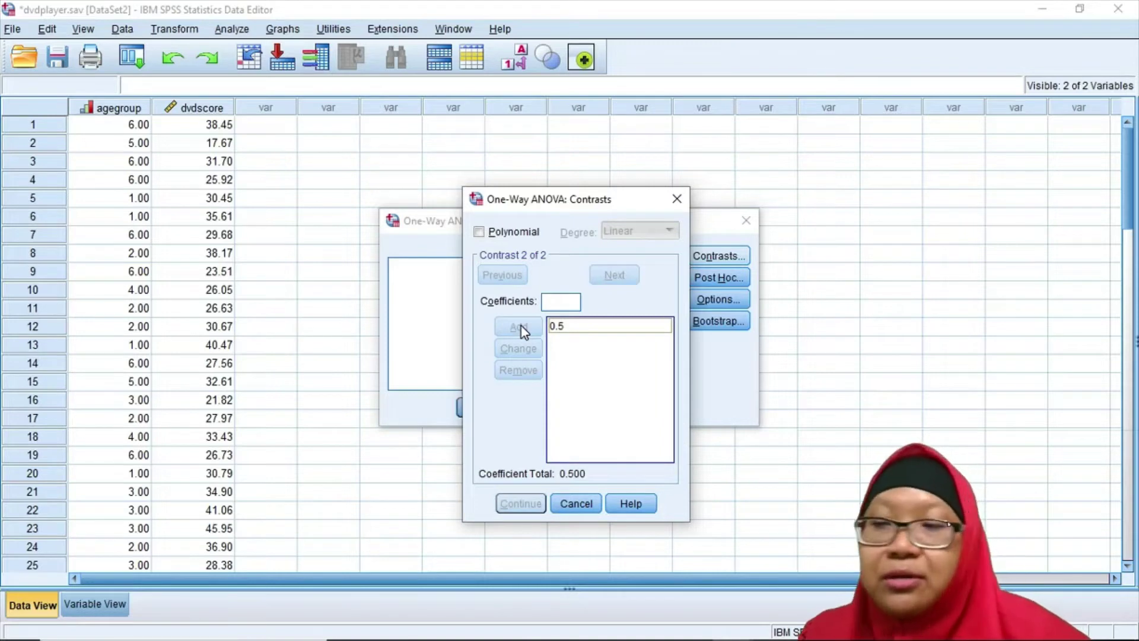
pyautogui.press('0')
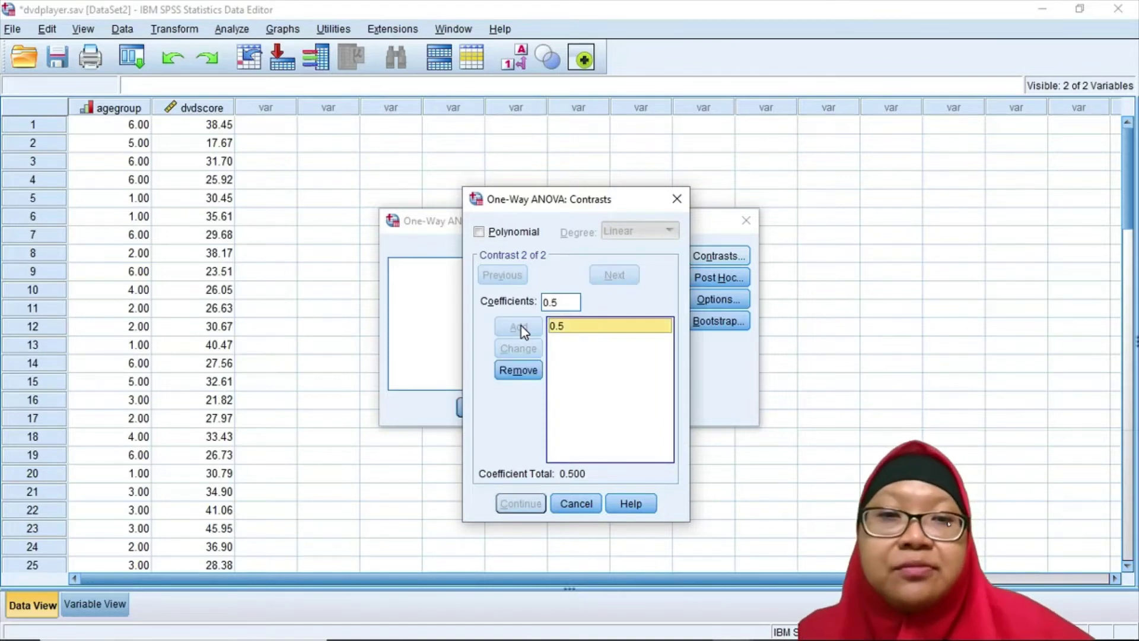
pyautogui.click(574, 302)
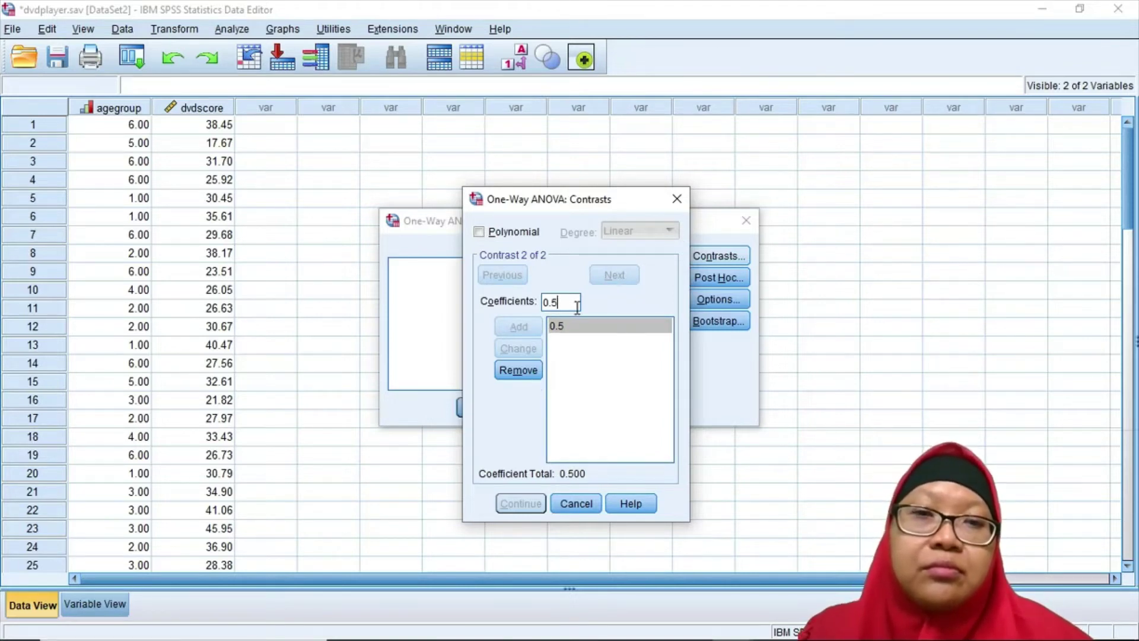
pyautogui.press('BackSpace')
pyautogui.press('BackSpace')
pyautogui.press('BackSpace')
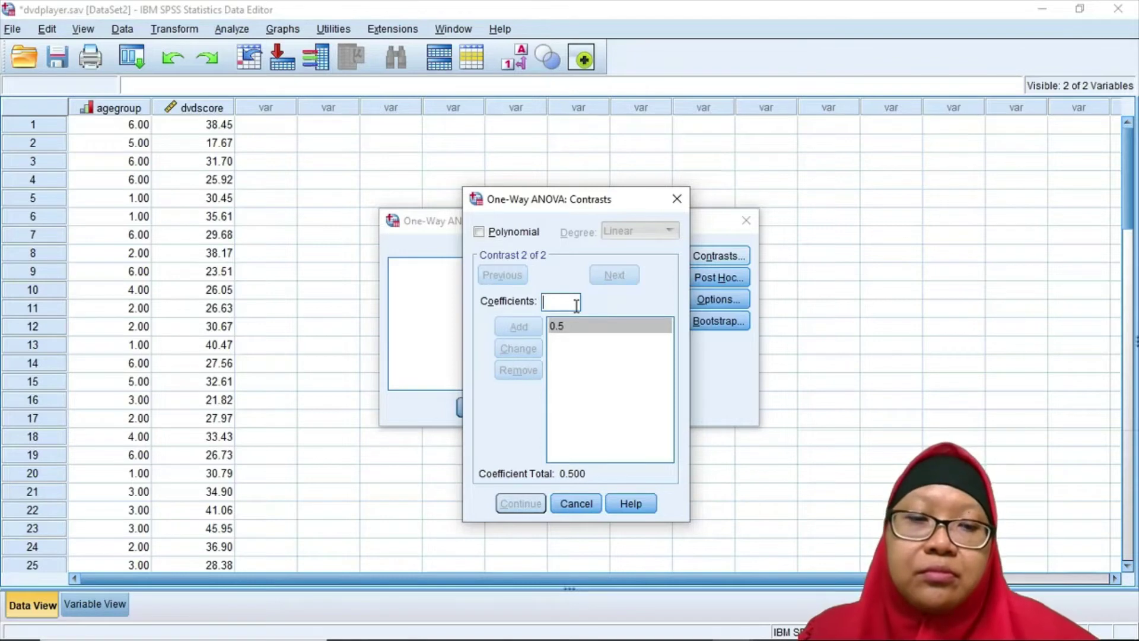
pyautogui.write('0.5')
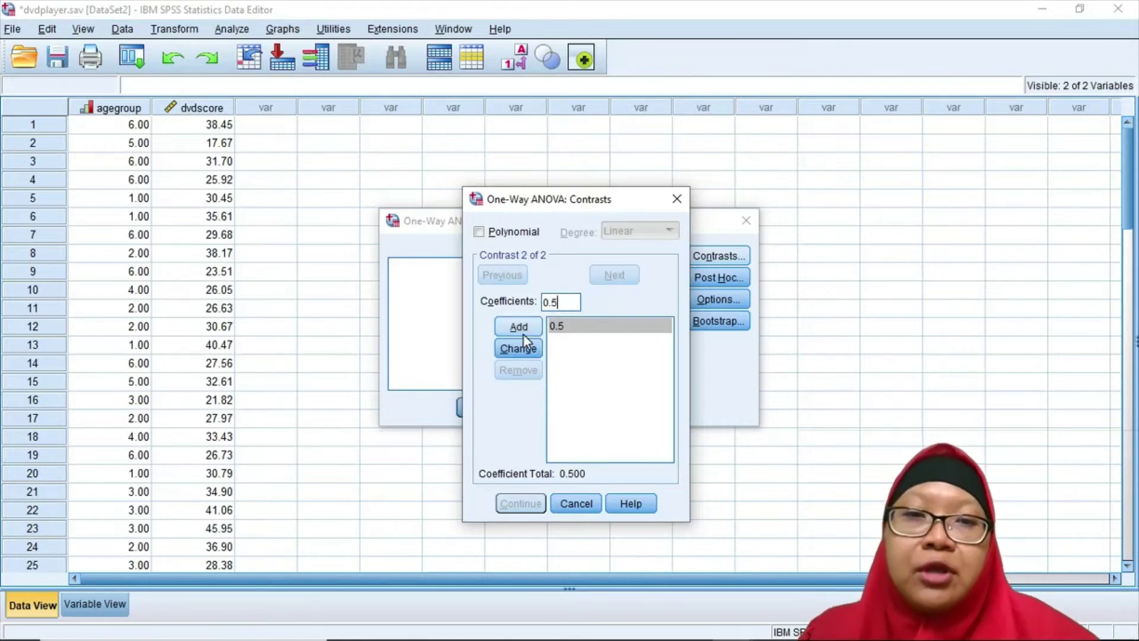
pyautogui.click(525, 335)
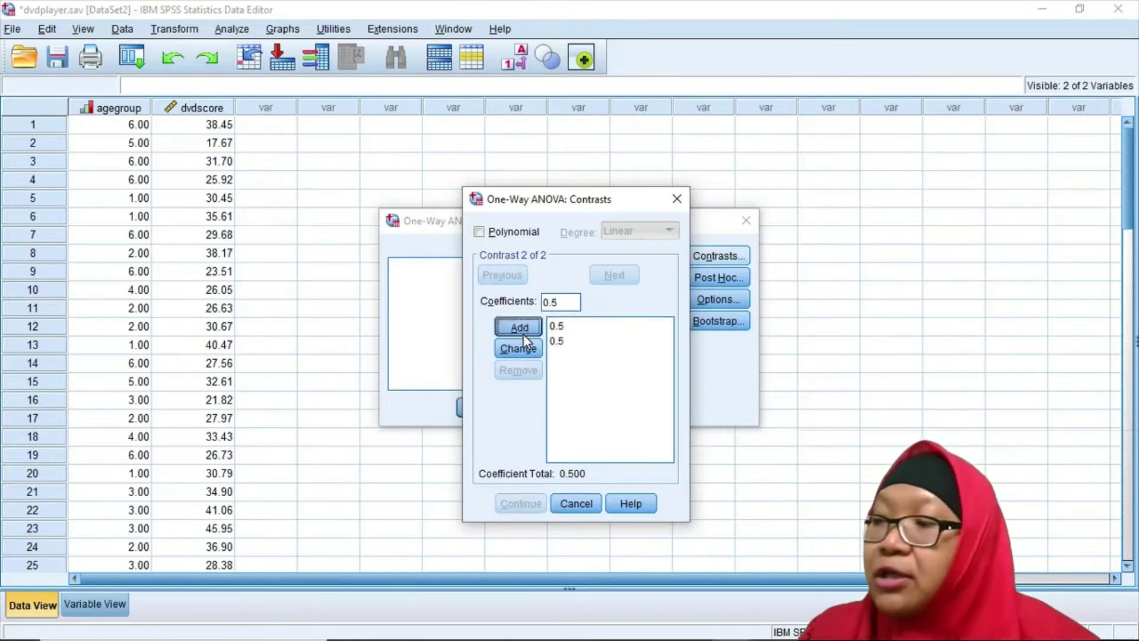
# Add 0 and 0 as the third and fourth coefficients of the second contrast.
pyautogui.click(570, 302)
pyautogui.write('0')
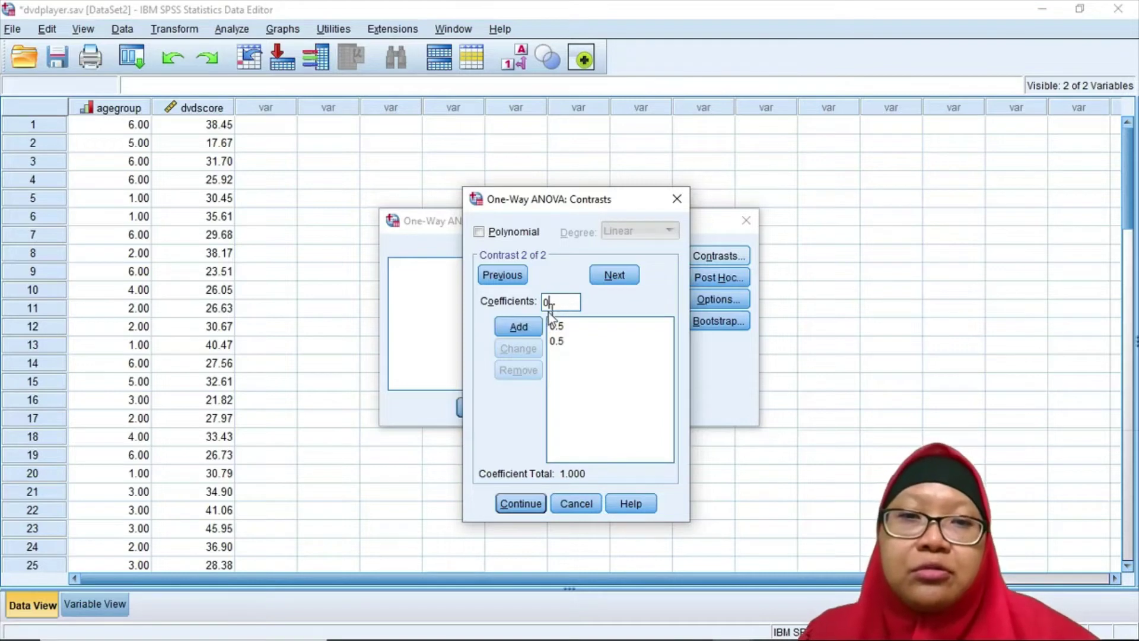
pyautogui.click(533, 329)
pyautogui.click(563, 304)
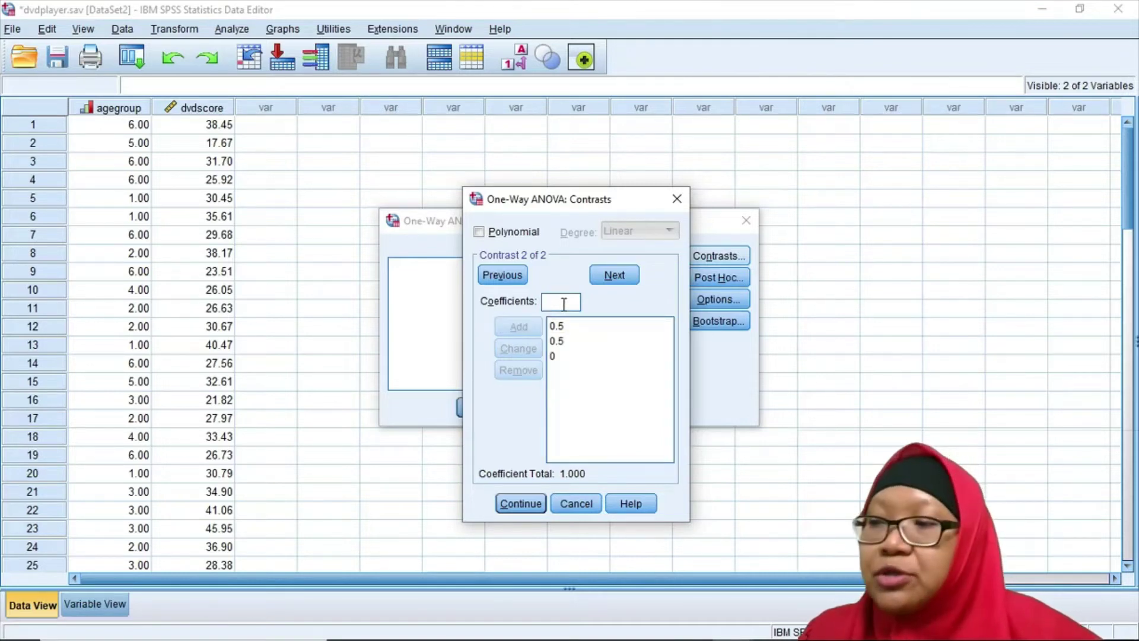
pyautogui.write('0')
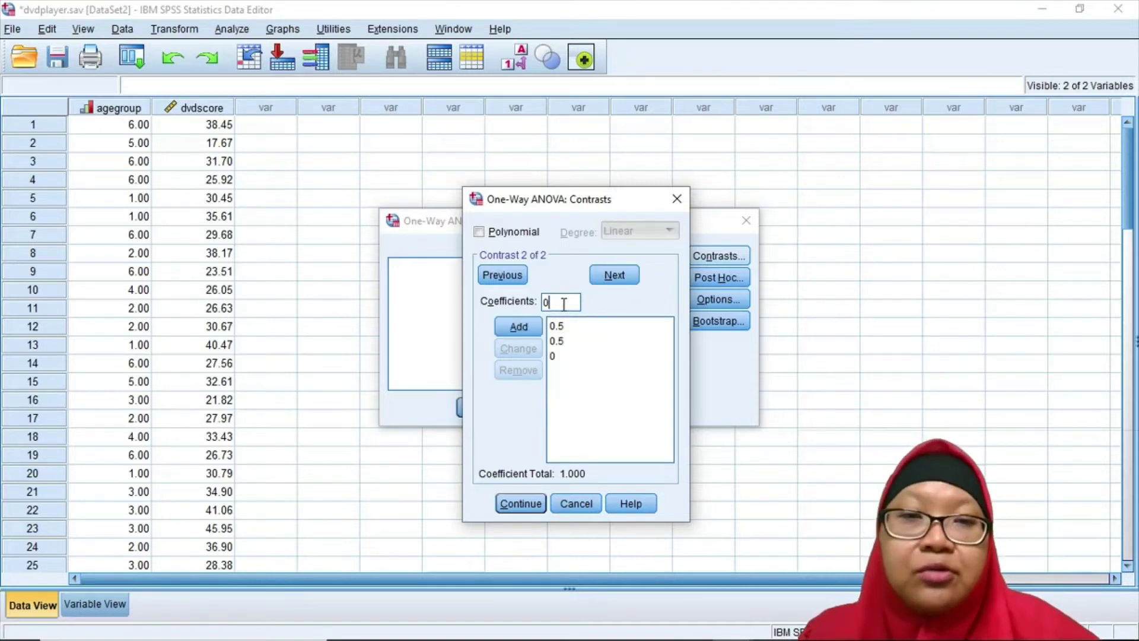
pyautogui.click(518, 330)
# Complete the second contrast with -0.5 and -0.5 as its fifth and sixth coefficients.
pyautogui.click(560, 304)
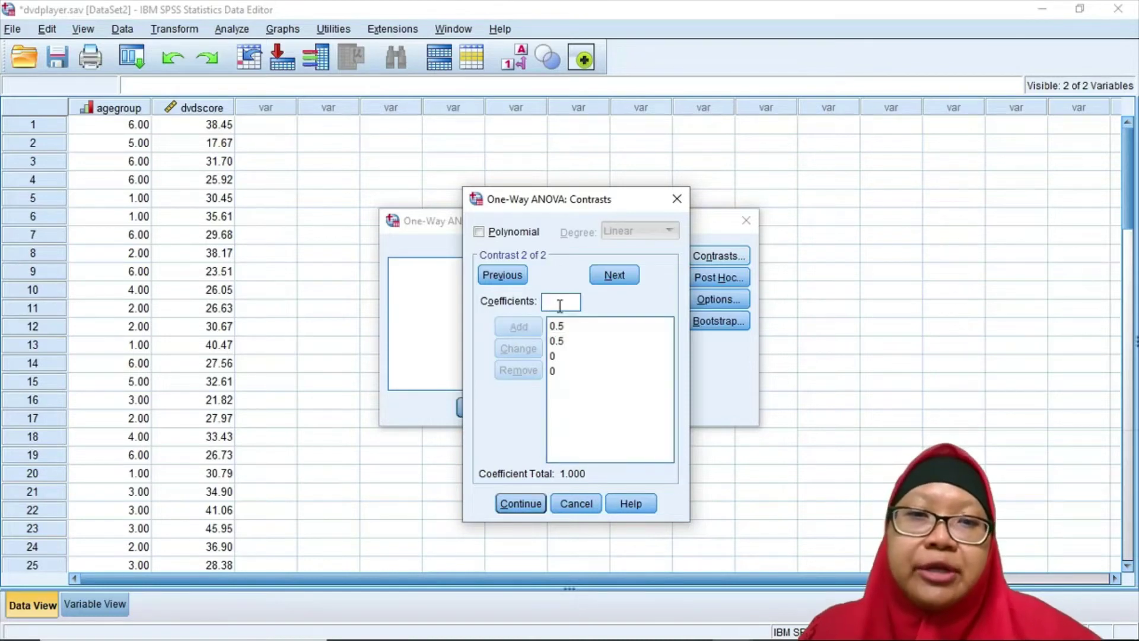
pyautogui.write('-0.5')
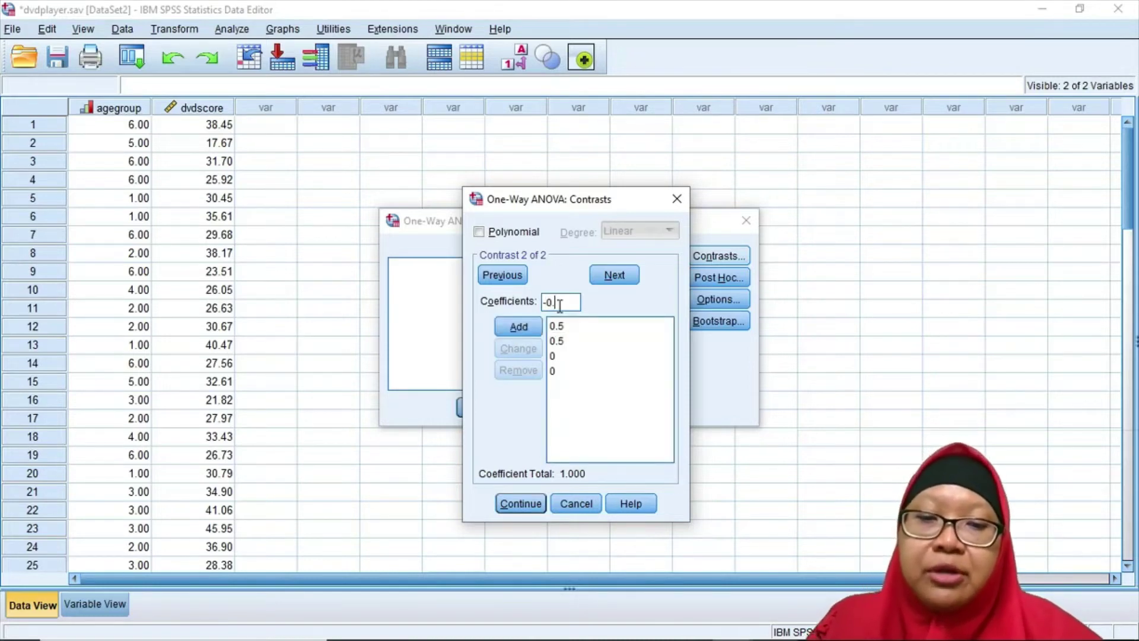
pyautogui.click(530, 330)
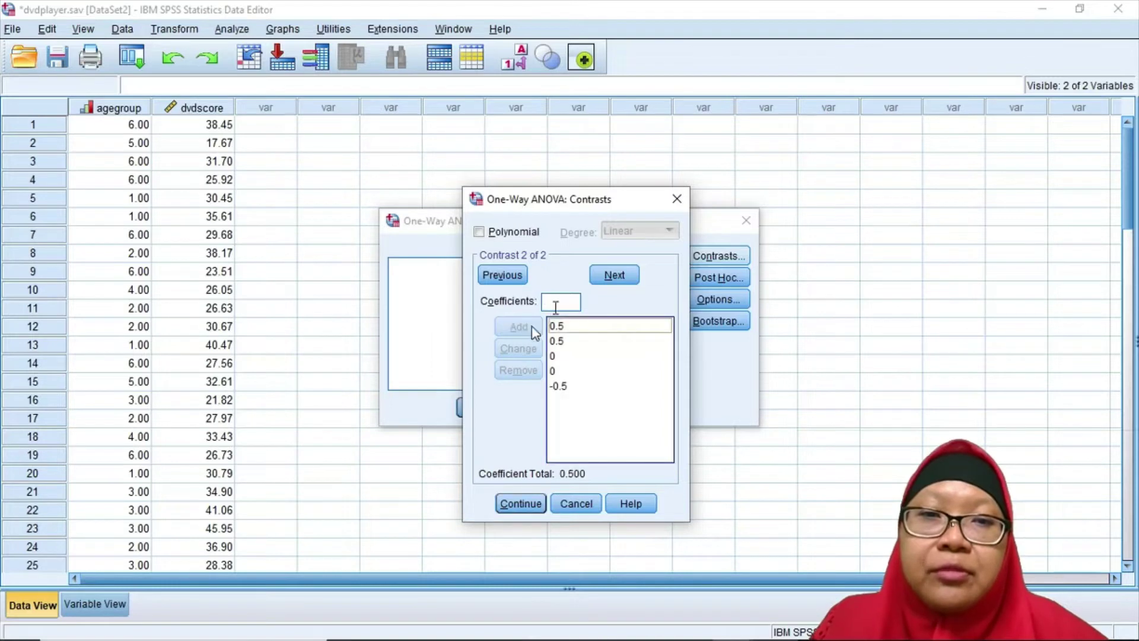
pyautogui.click(579, 302)
pyautogui.write('-0.5')
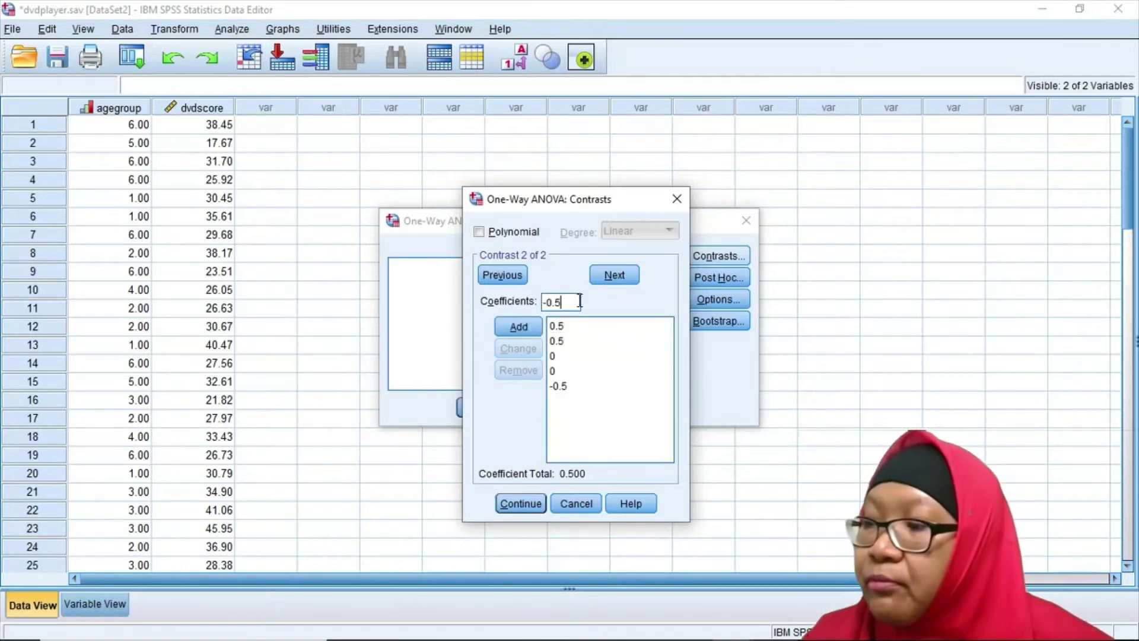
pyautogui.click(518, 333)
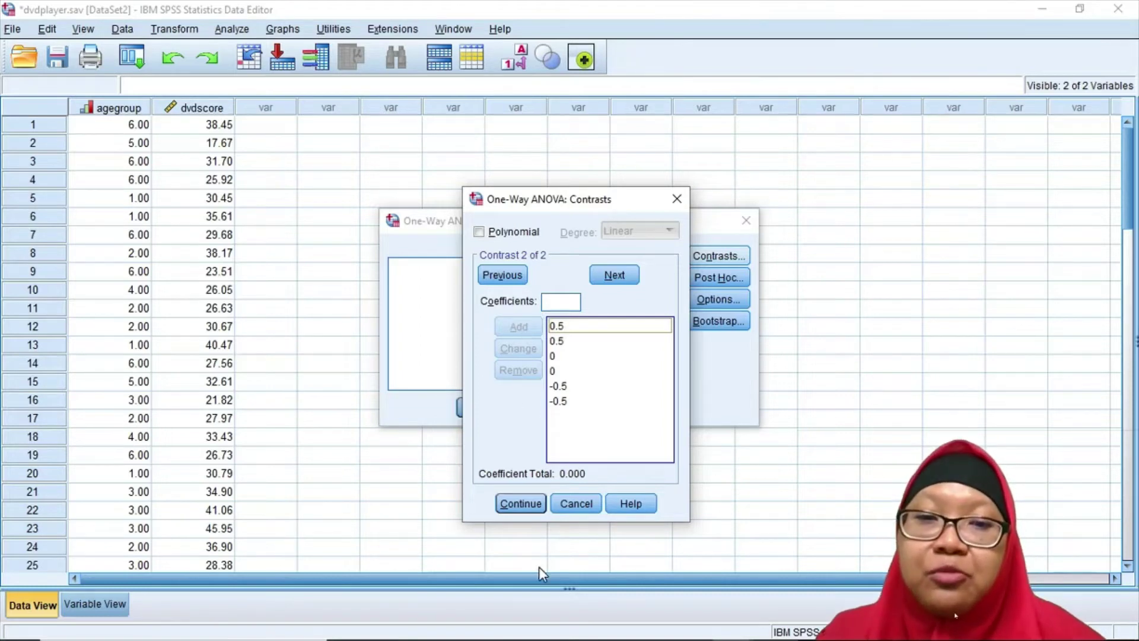
# Run the One-Way ANOVA with both contrasts and view the Contrast Coefficients and Contrast Tests tables in the output.
pyautogui.click(521, 505)
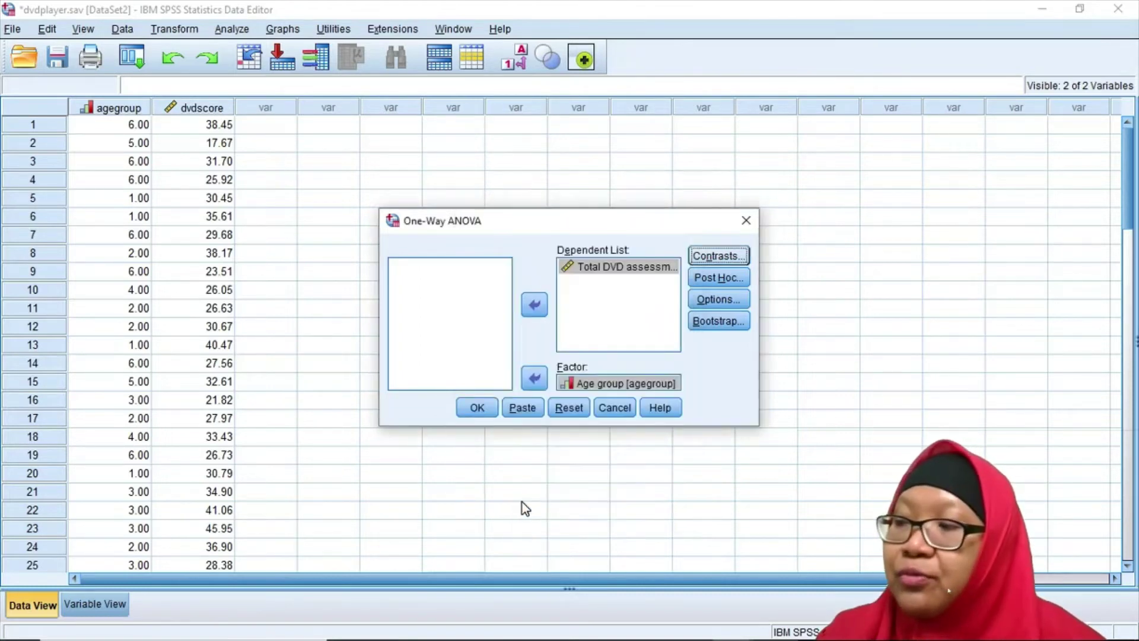
pyautogui.click(479, 408)
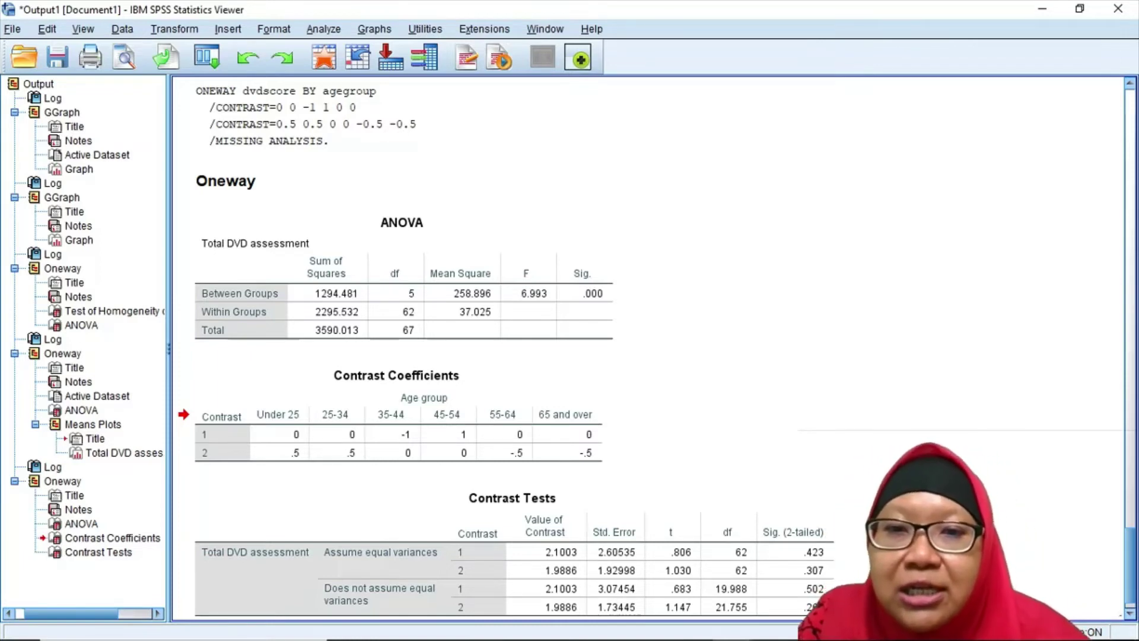
pyautogui.scroll(-2, 852, 573)
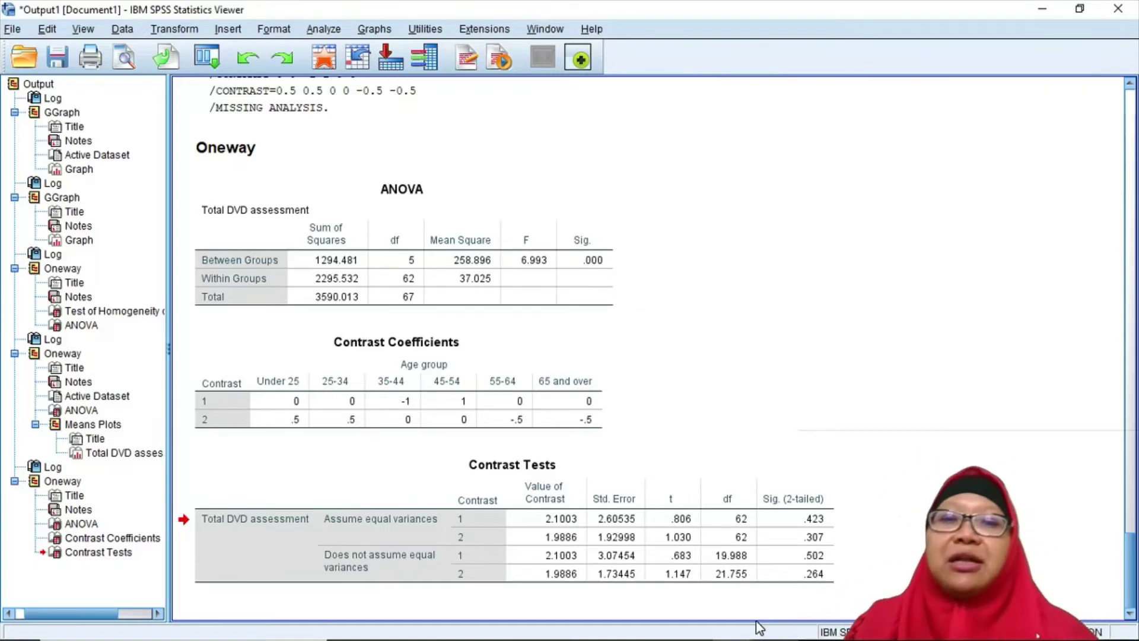
pyautogui.moveTo(759, 638)
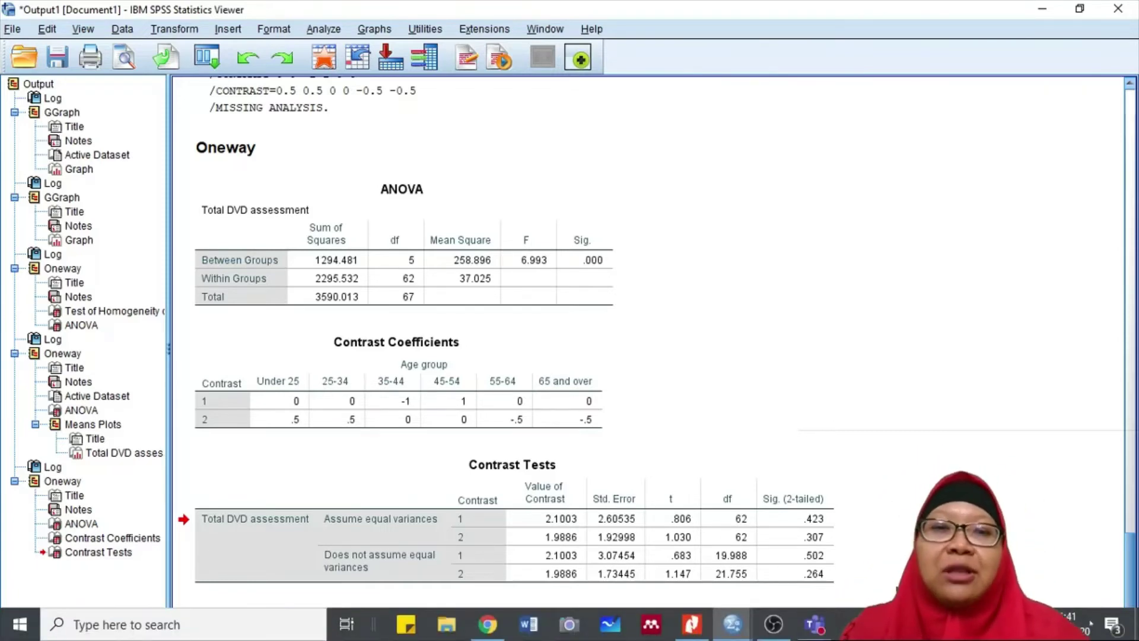
# Examine the significance values of both contrasts in the Contrast Tests table.
pyautogui.click(835, 579)
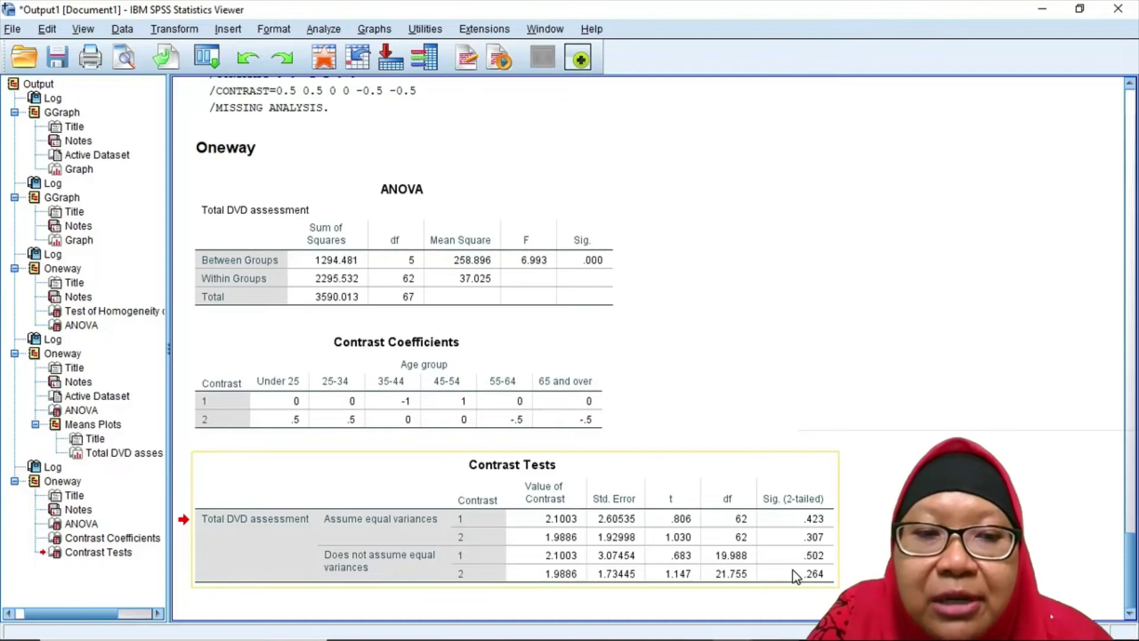
pyautogui.click(836, 593)
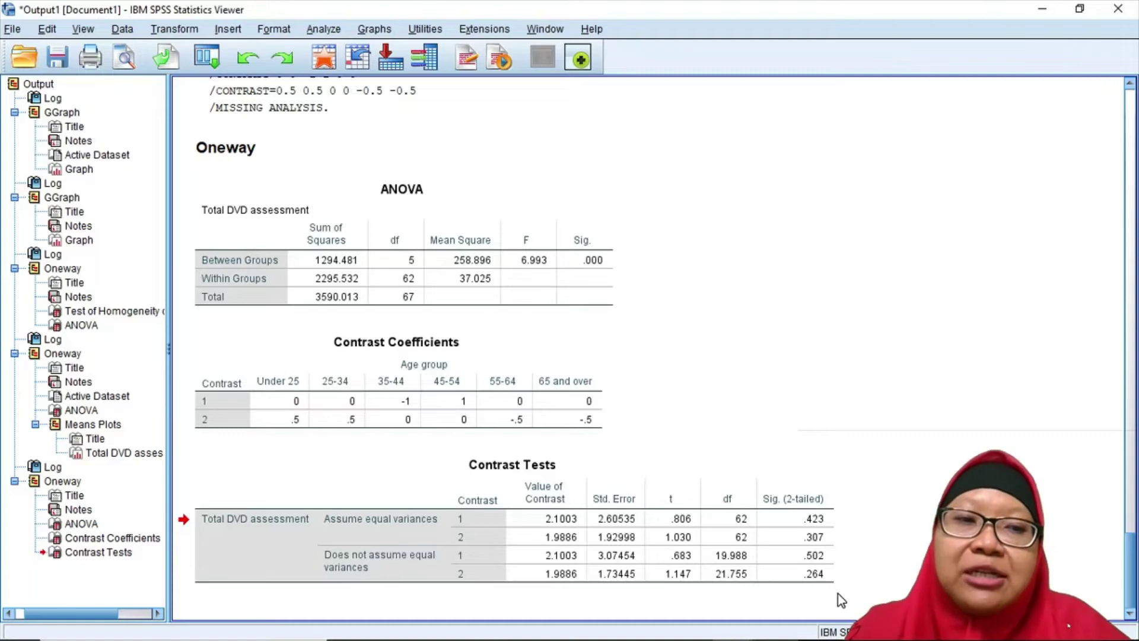
pyautogui.moveTo(813, 639)
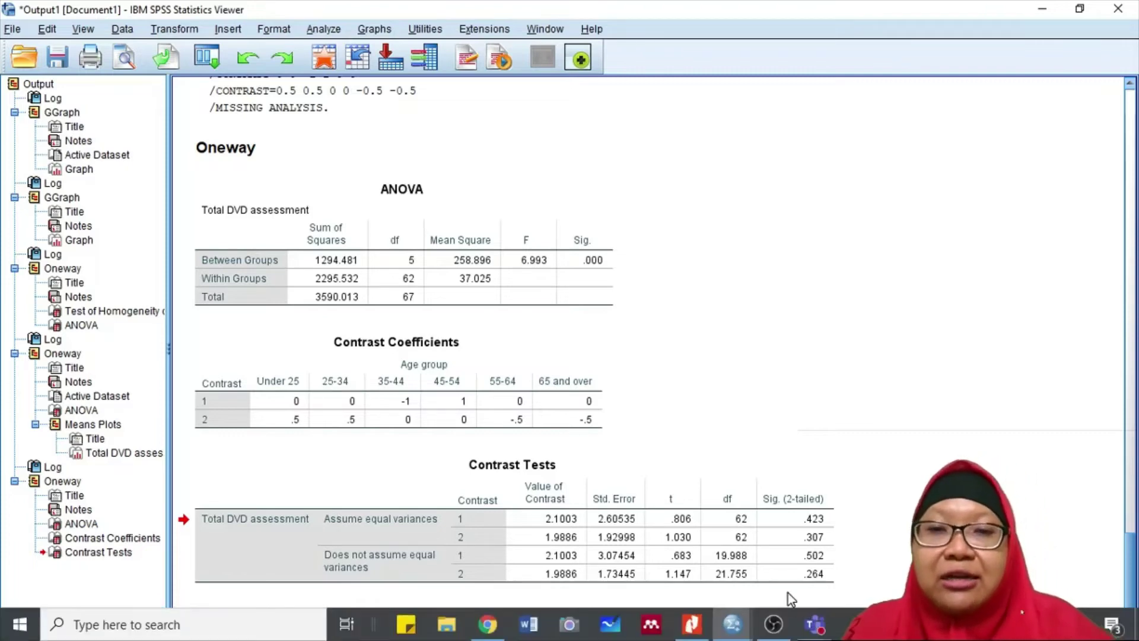
pyautogui.click(706, 512)
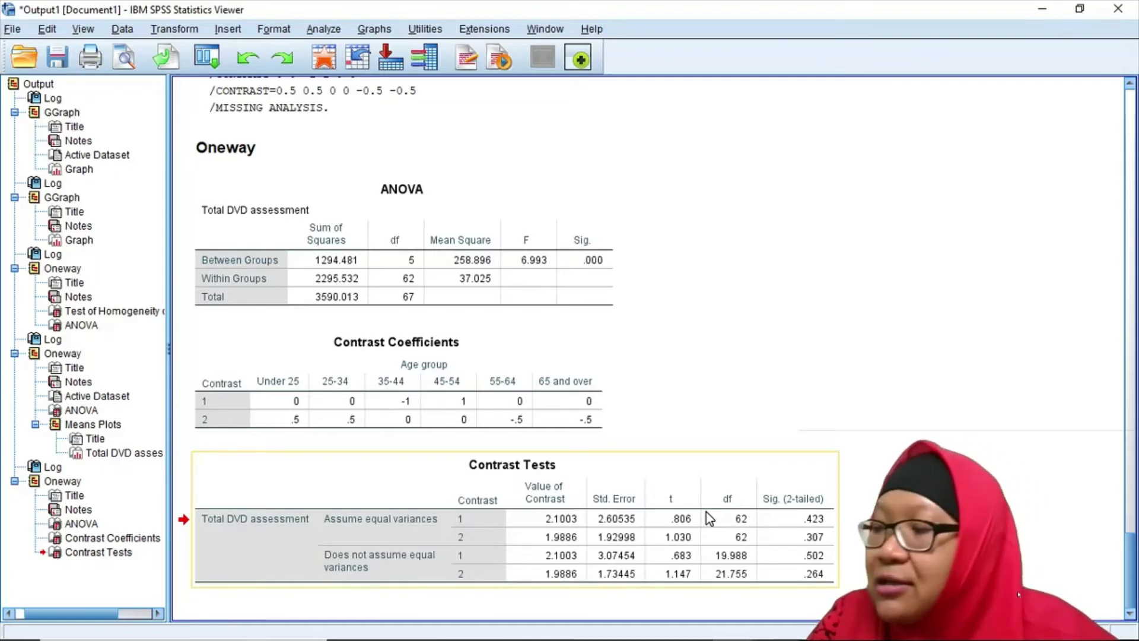
# Switch to CHAPTER 8_9.pdf in Nitro Pro and read section 9.4 on all possible comparisons between means.
pyautogui.moveTo(772, 639)
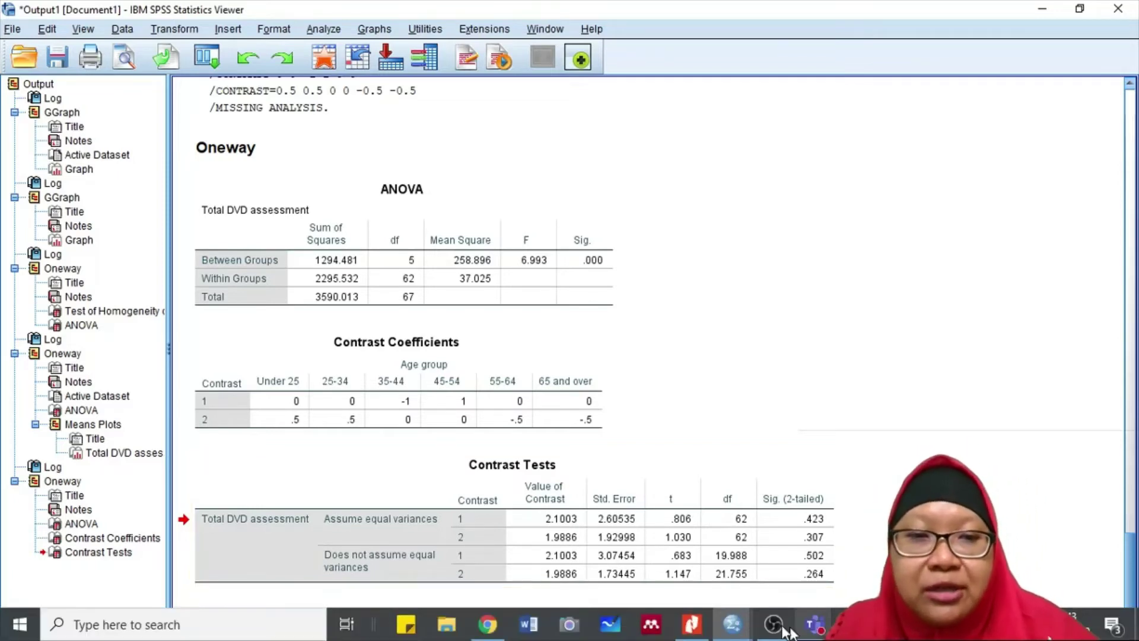
pyautogui.click(692, 629)
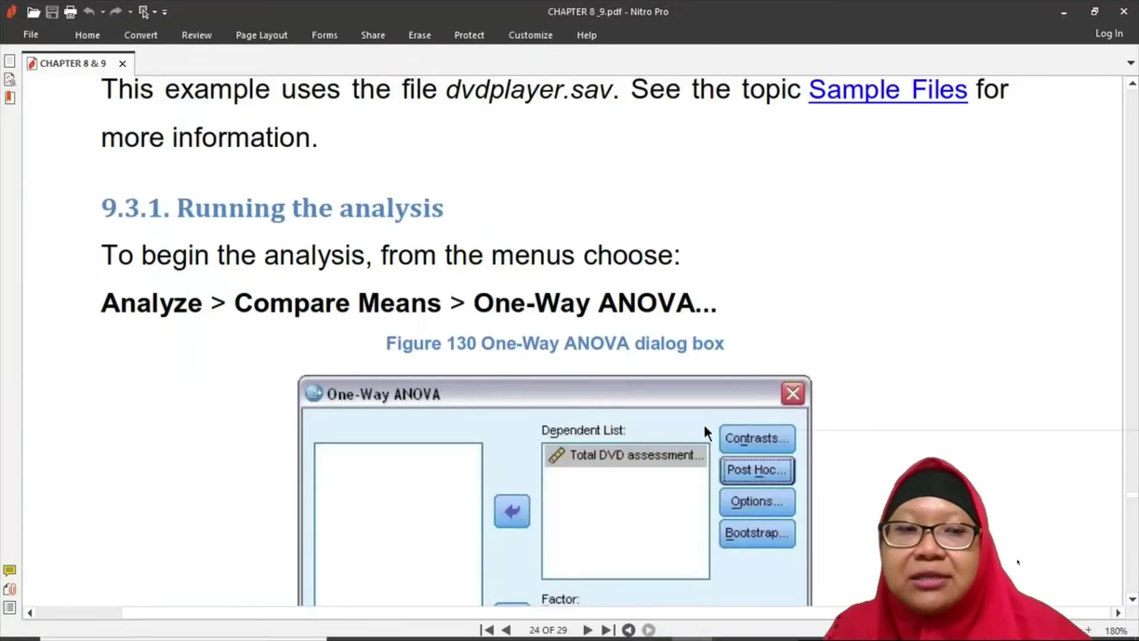
pyautogui.scroll(-20, 704, 428)
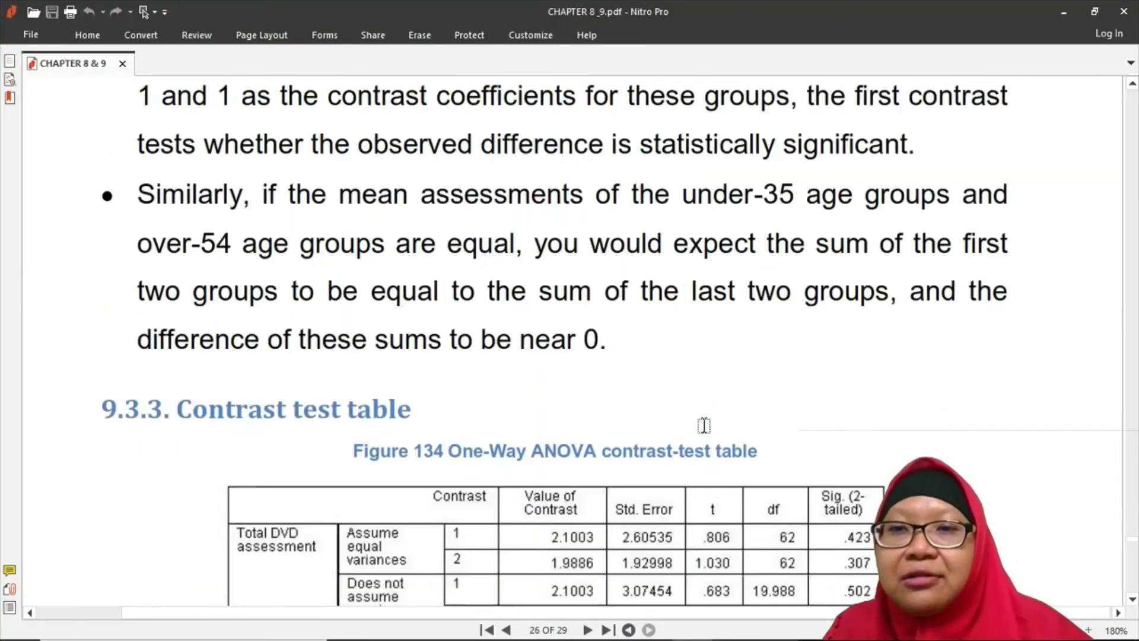
pyautogui.scroll(-8, 704, 425)
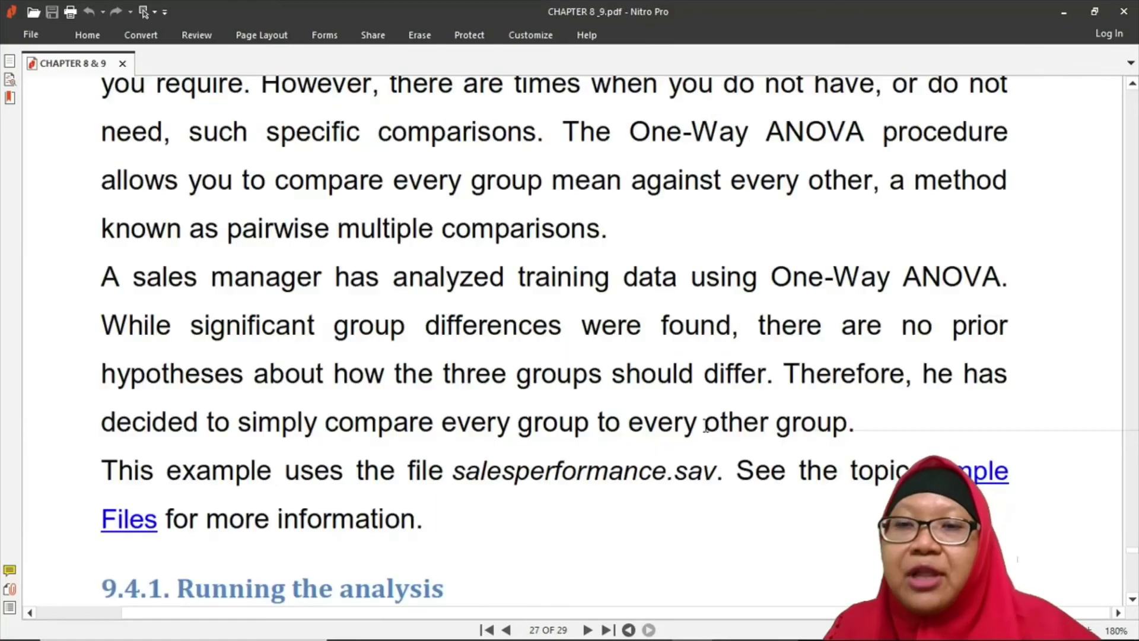
pyautogui.scroll(10, 705, 424)
pyautogui.scroll(-1, 704, 425)
pyautogui.scroll(-5, 703, 425)
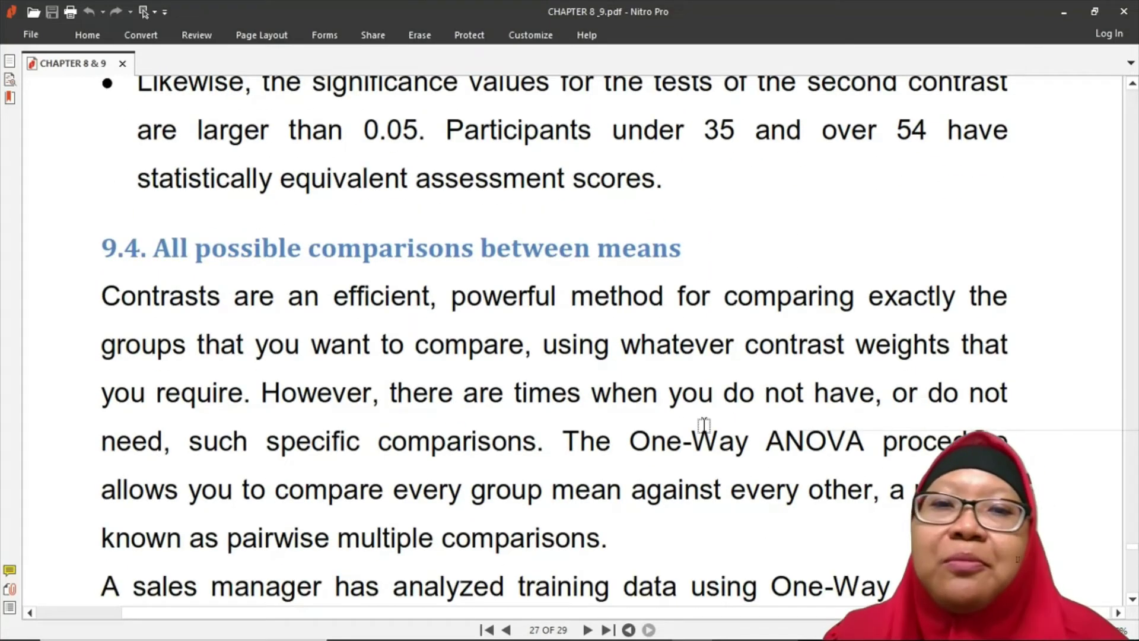
pyautogui.scroll(-3, 704, 425)
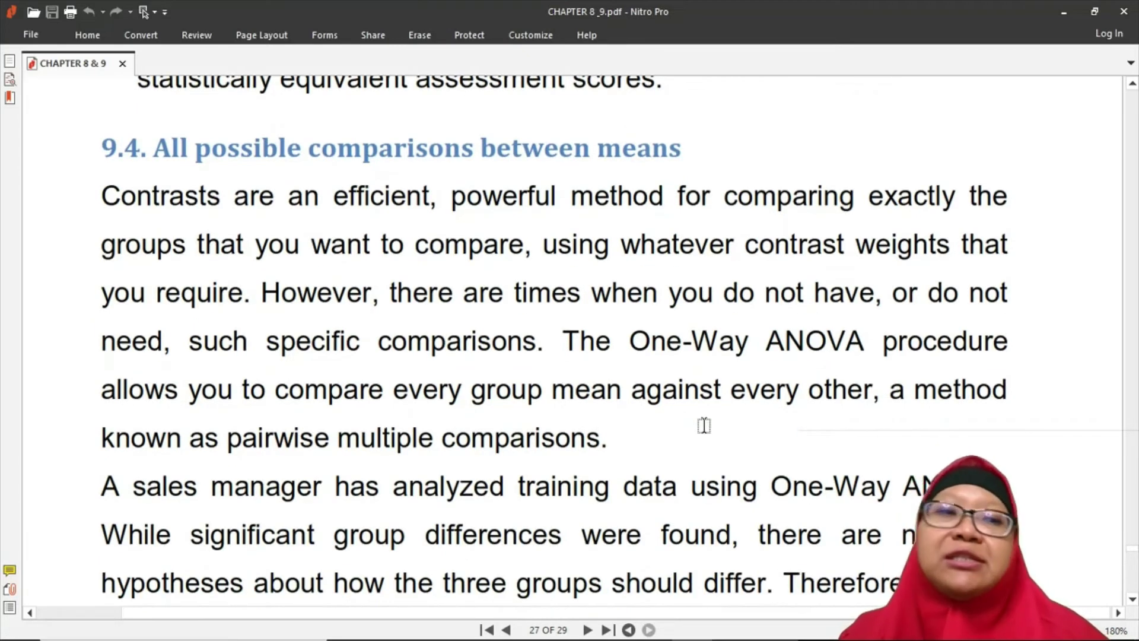
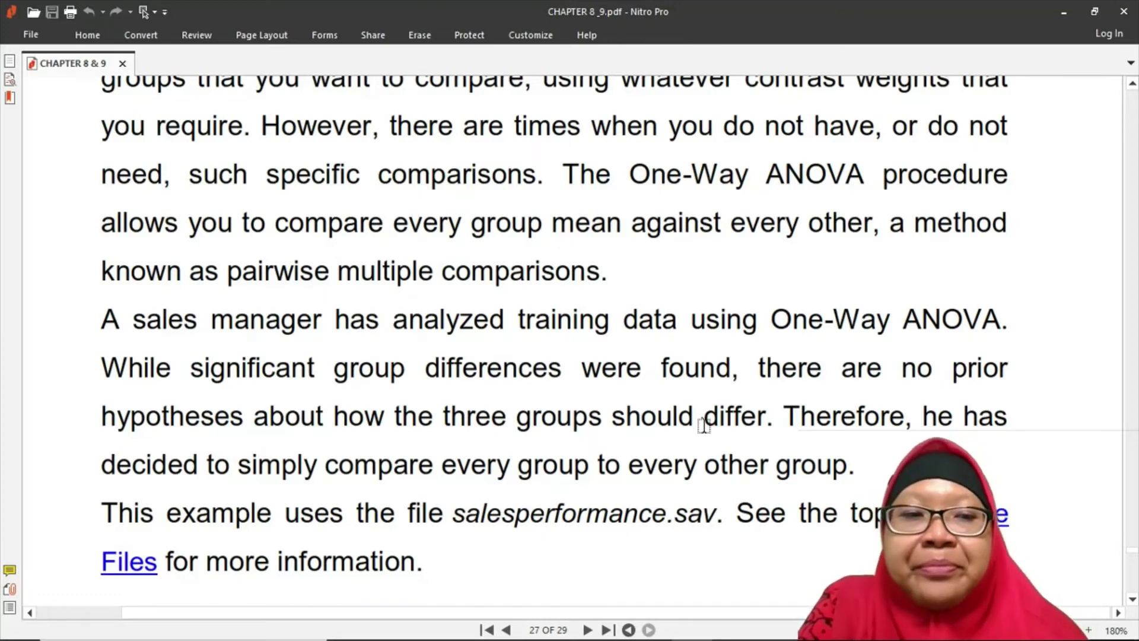
pyautogui.scroll(-2, 704, 425)
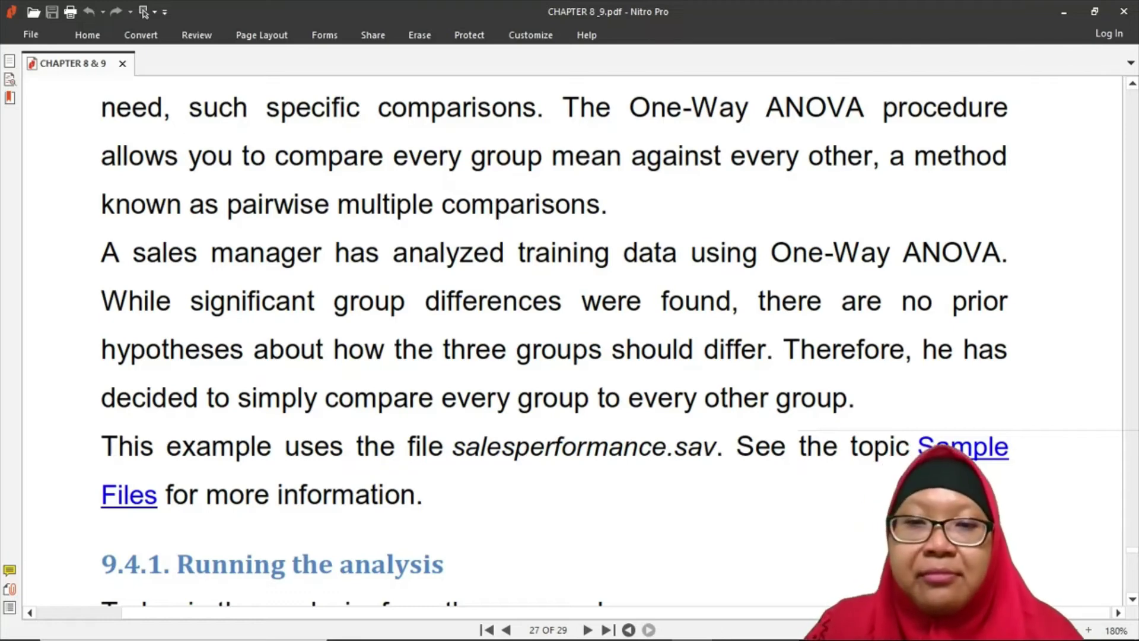
# Switch to the salesperformance.sav dataset in SPSS and open the One-Way ANOVA dialog.
pyautogui.moveTo(785, 624)
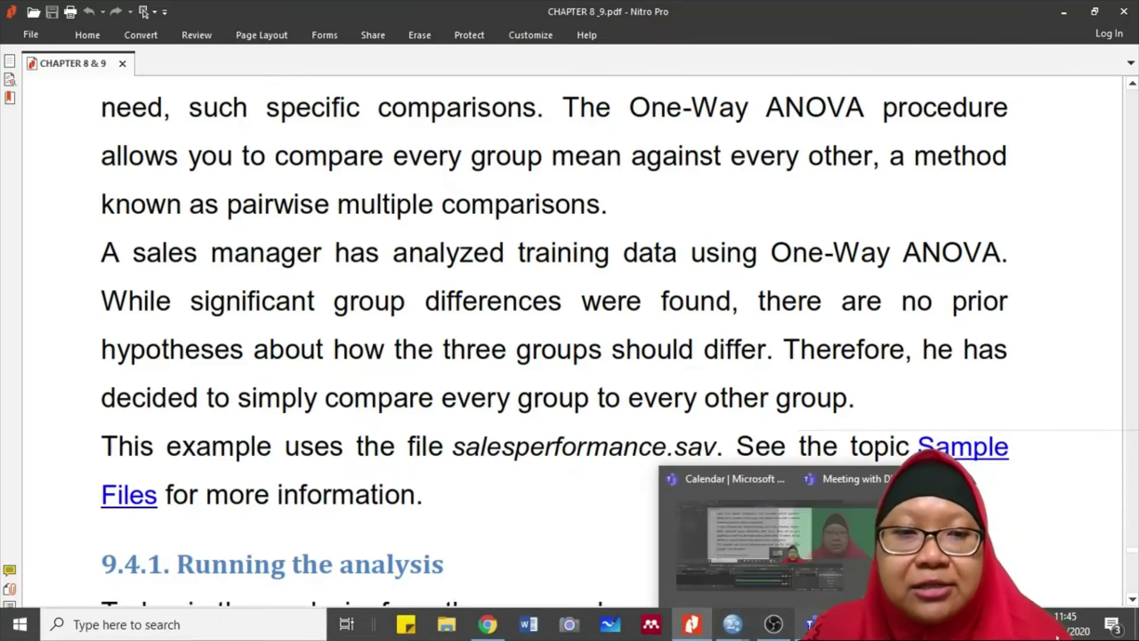
pyautogui.moveTo(733, 625)
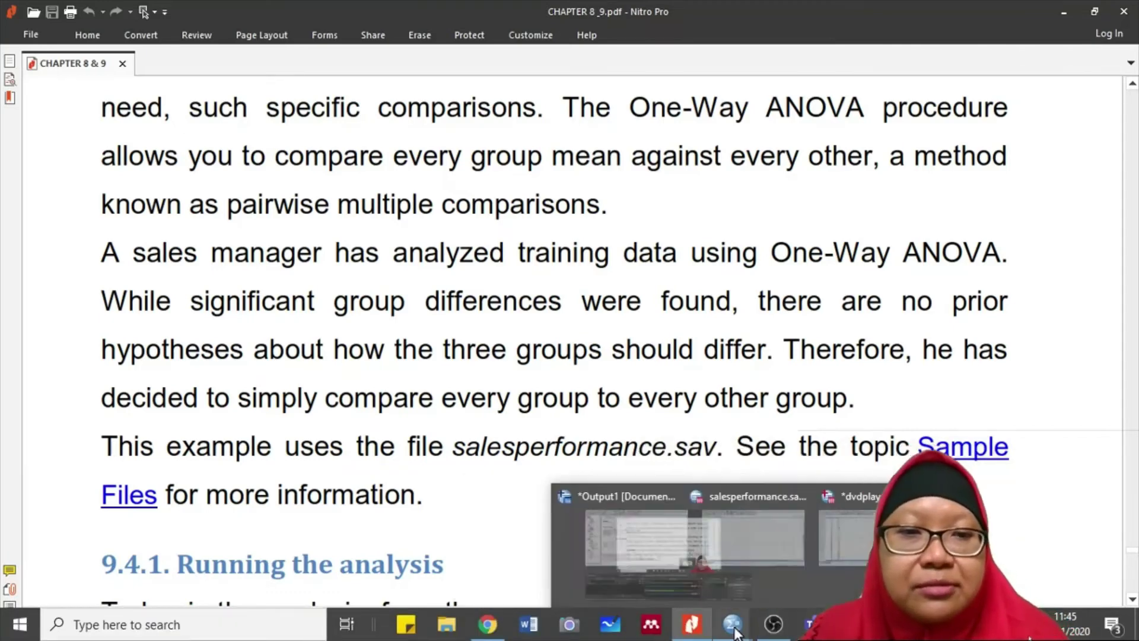
pyautogui.click(712, 561)
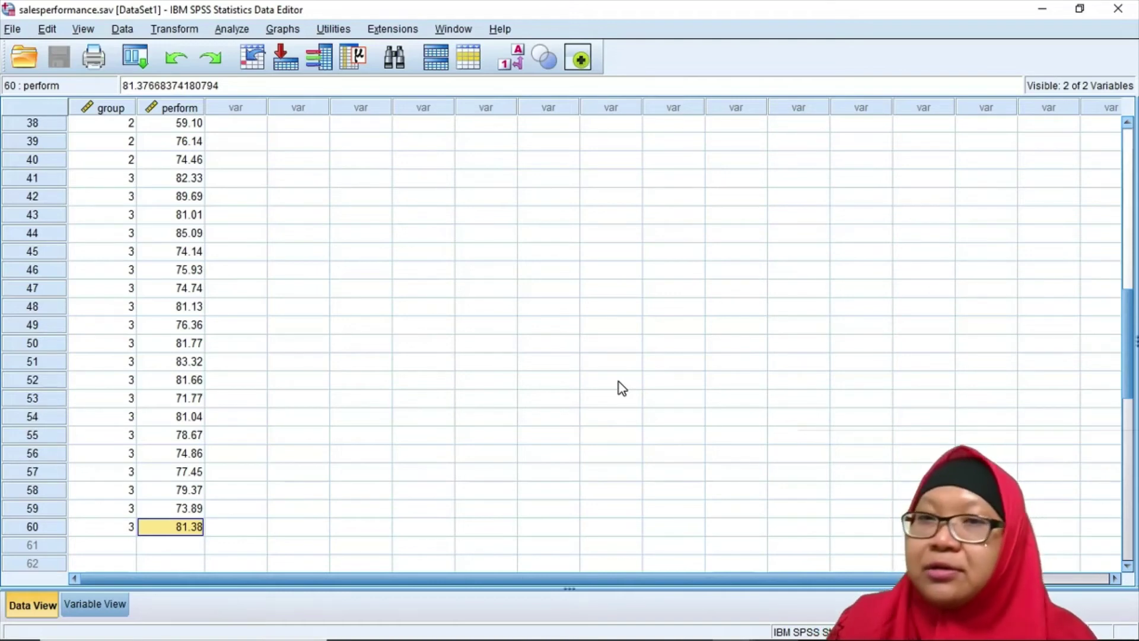
pyautogui.click(226, 30)
pyautogui.moveTo(275, 131)
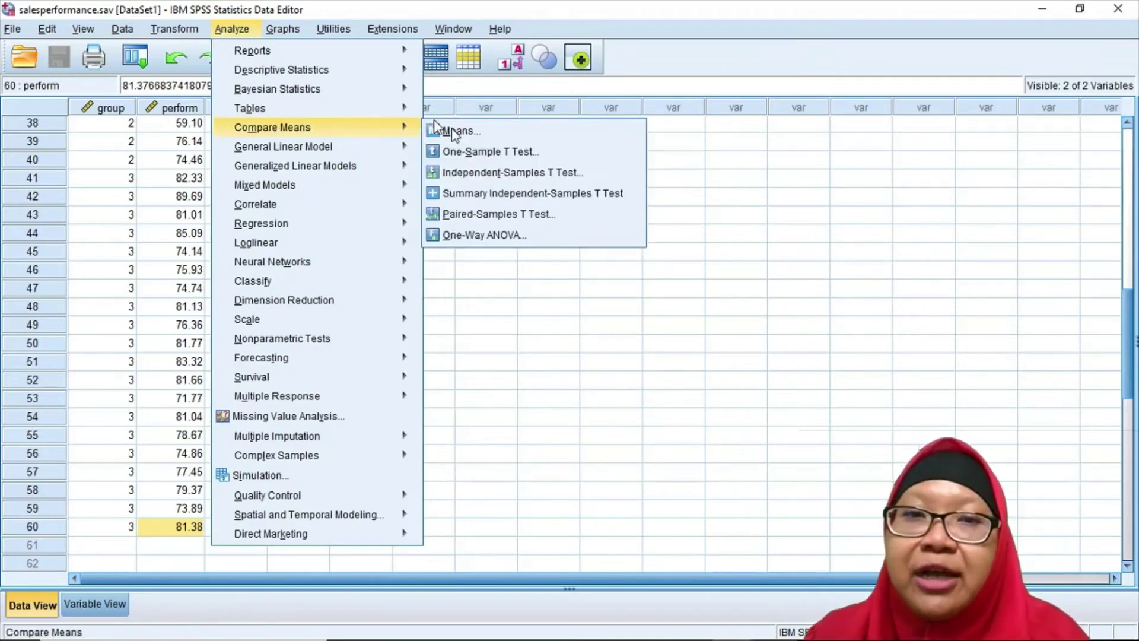
pyautogui.click(468, 234)
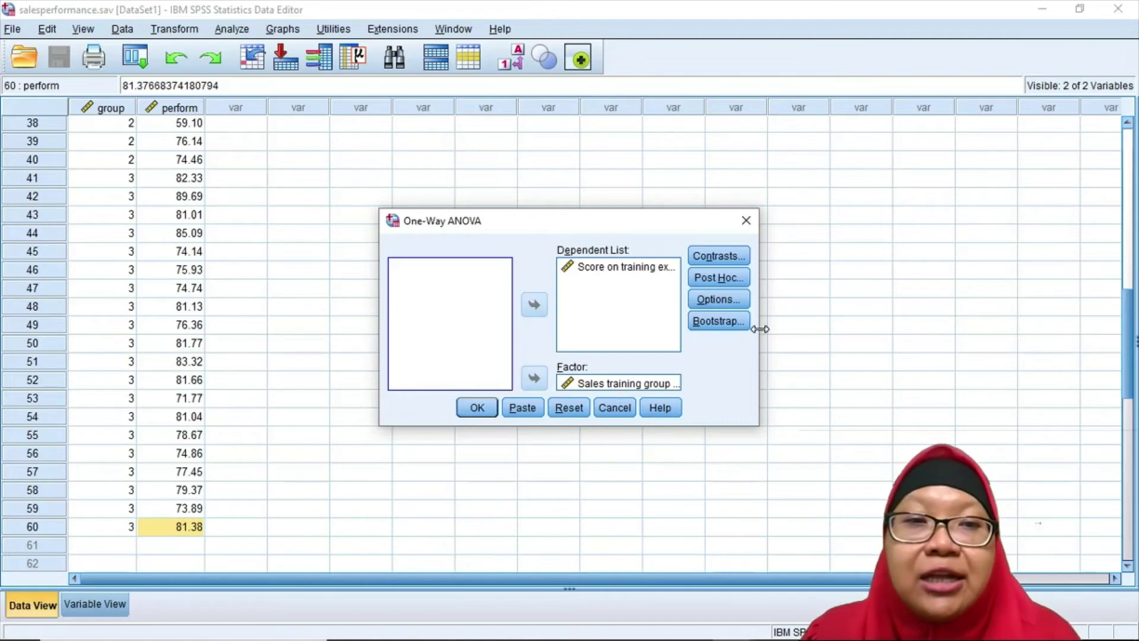
# Add the Tamhane's T2 post hoc test for unequal variances and run the One-Way ANOVA on the training exam score.
pyautogui.click(733, 285)
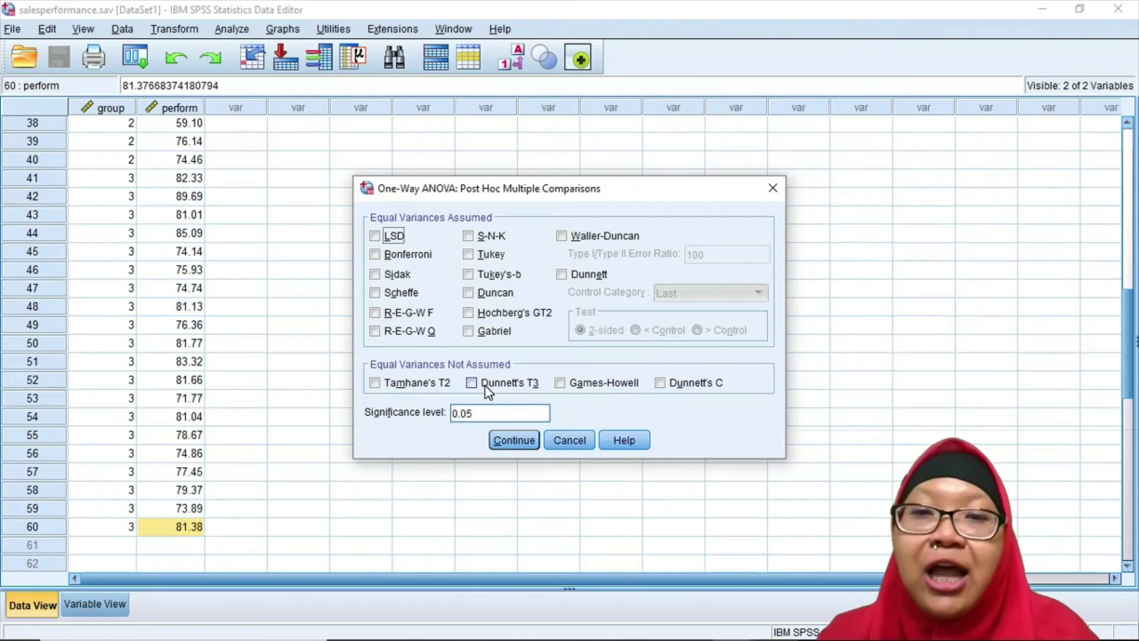
pyautogui.click(396, 385)
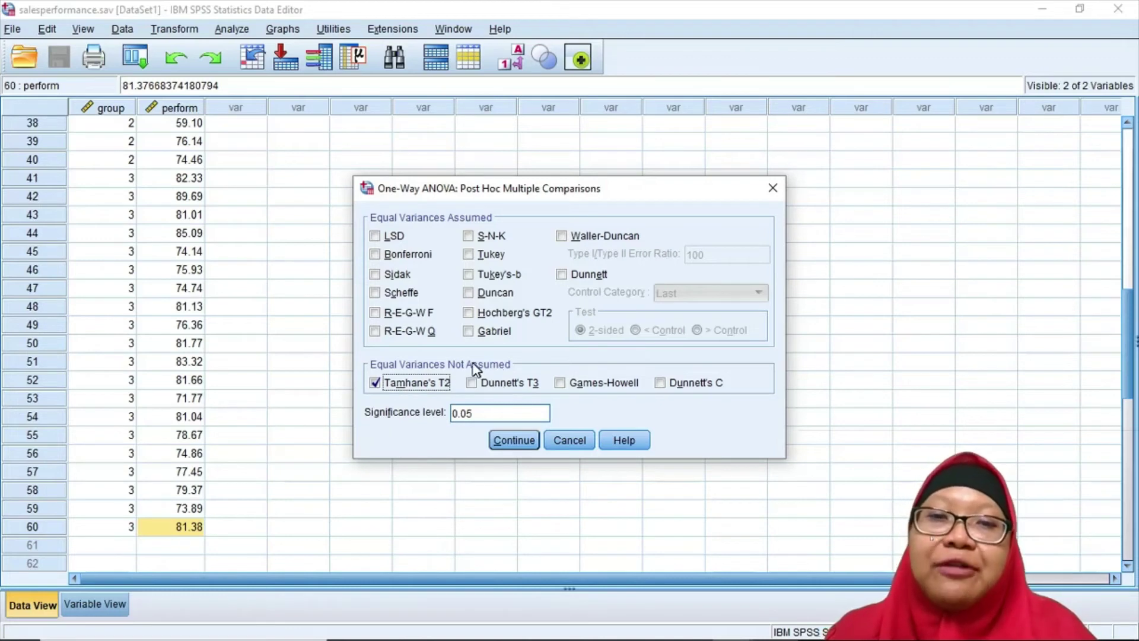
pyautogui.click(501, 442)
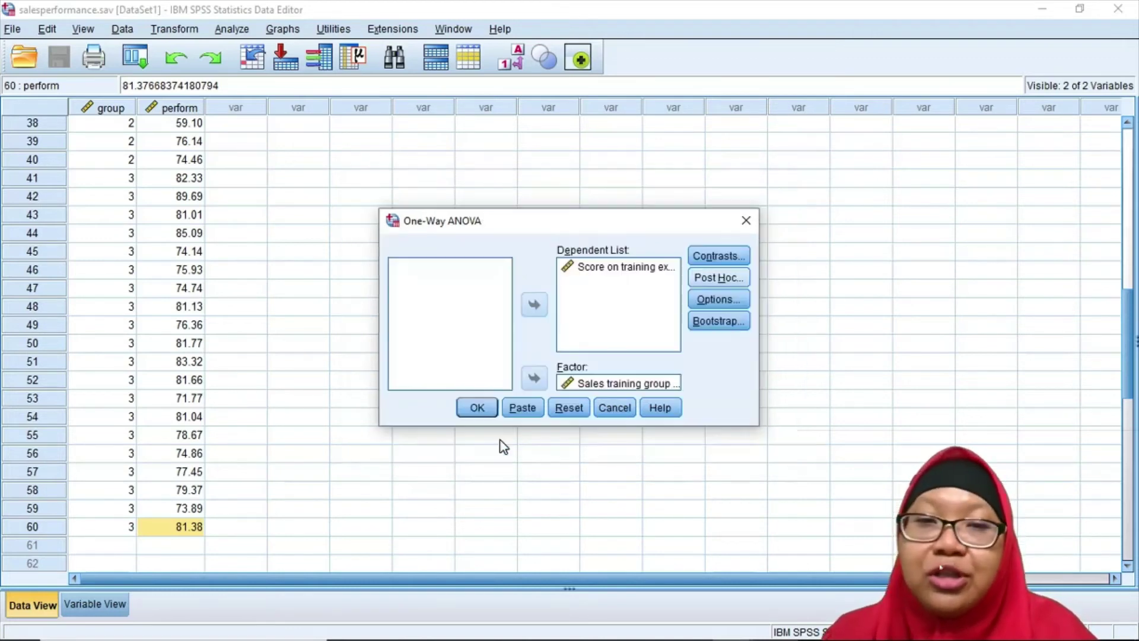
pyautogui.click(478, 408)
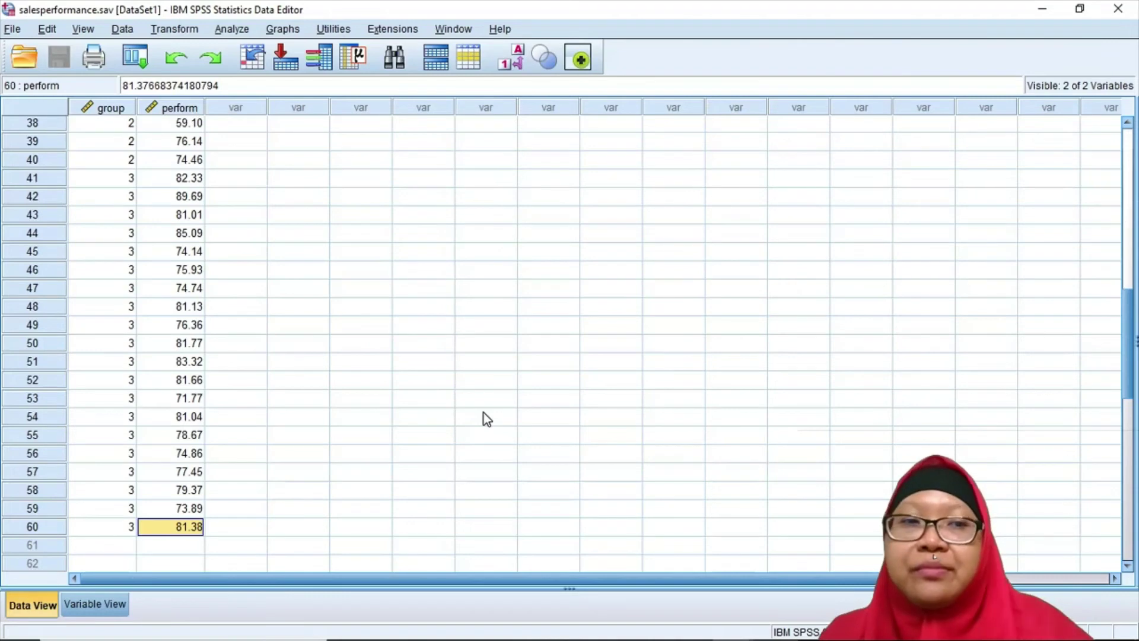
# Switch to the Output1 viewer and examine the ANOVA and Tamhane Multiple Comparisons tables for the sales training groups.
pyautogui.moveTo(526, 635)
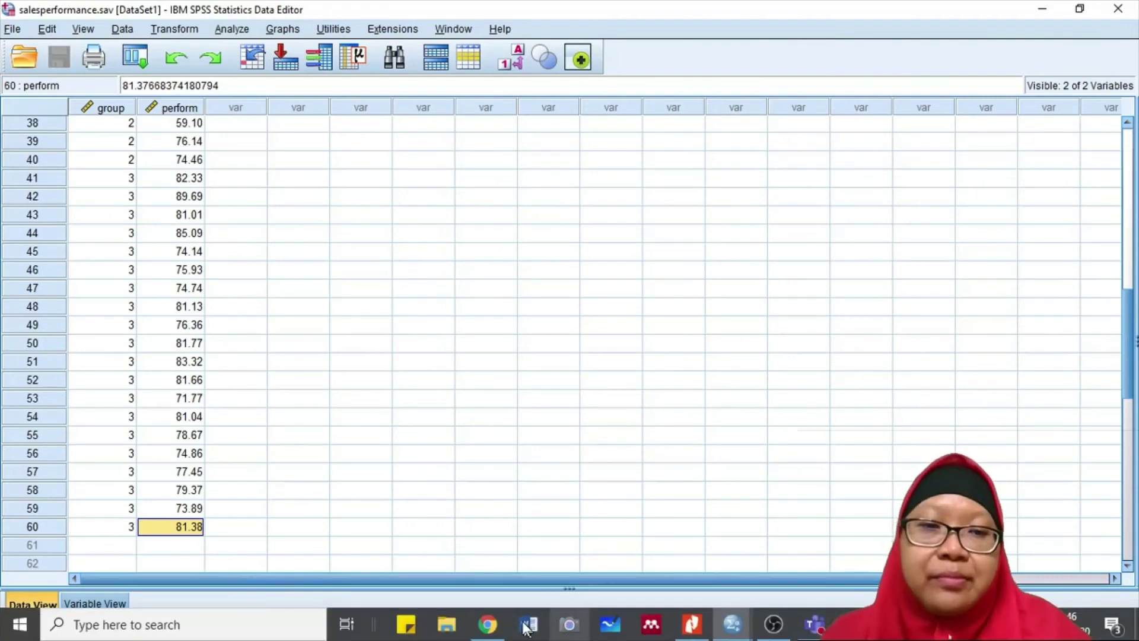
pyautogui.moveTo(731, 633)
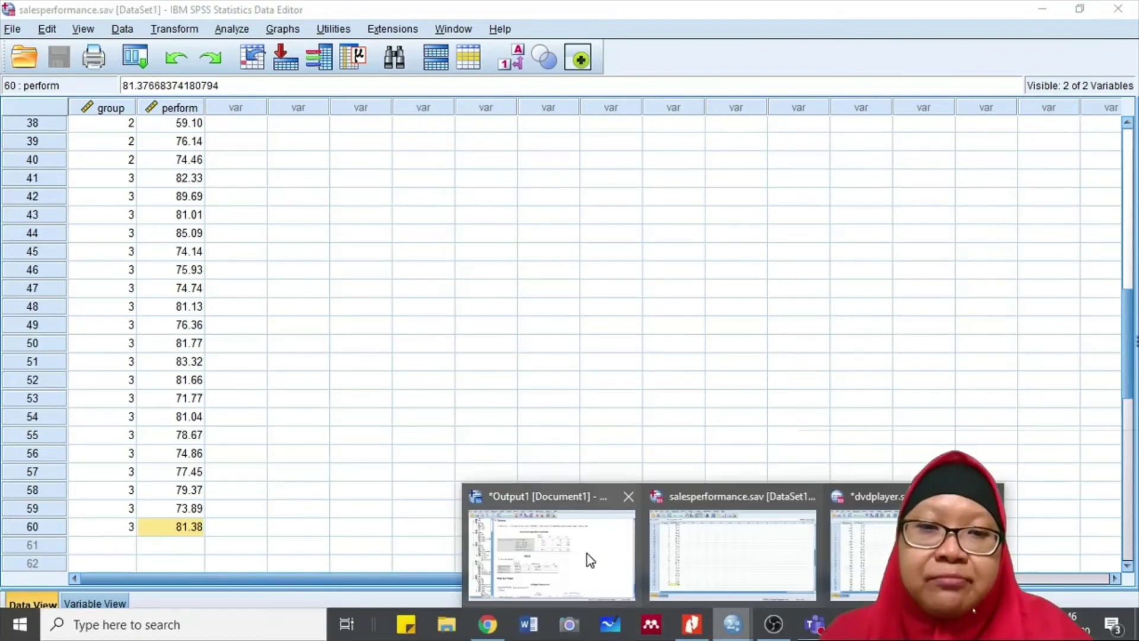
pyautogui.click(586, 555)
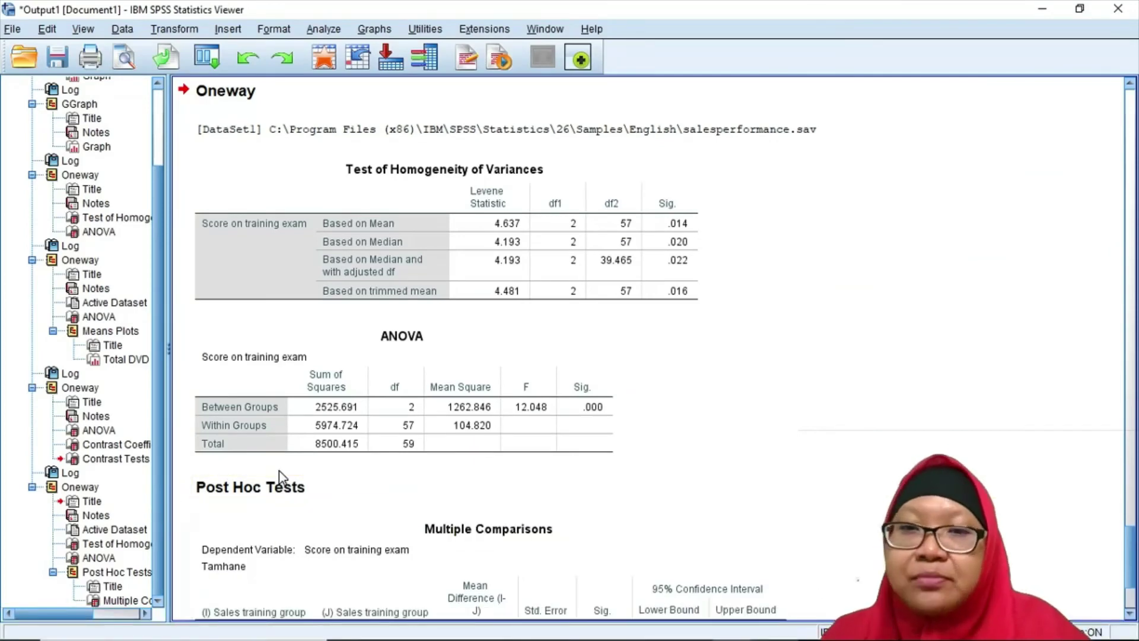
pyautogui.click(279, 419)
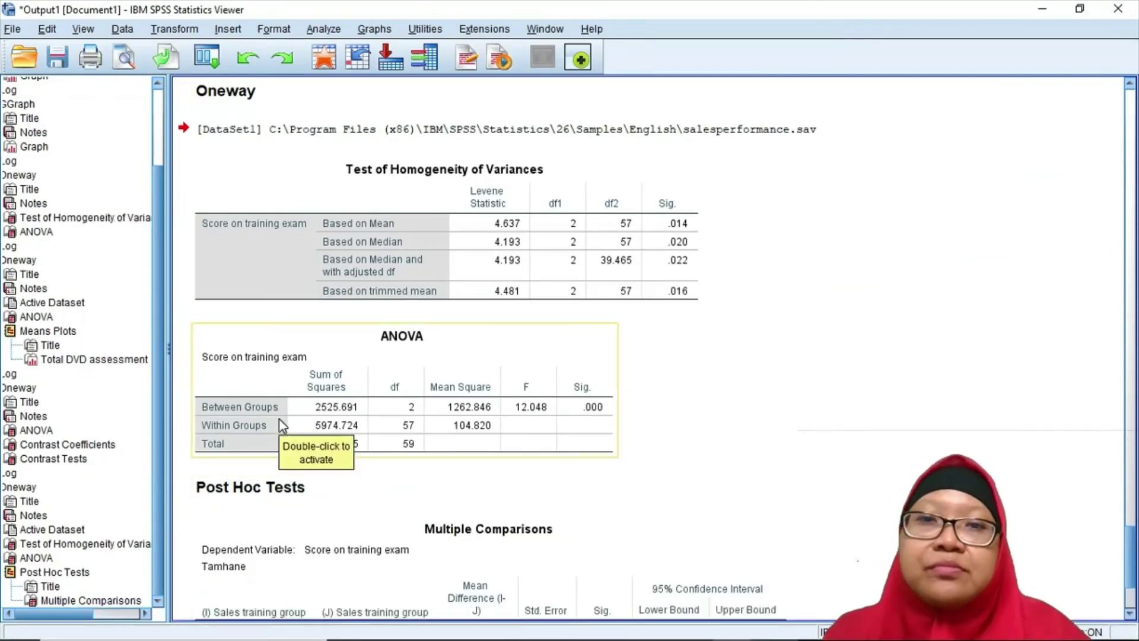
pyautogui.press('Down')
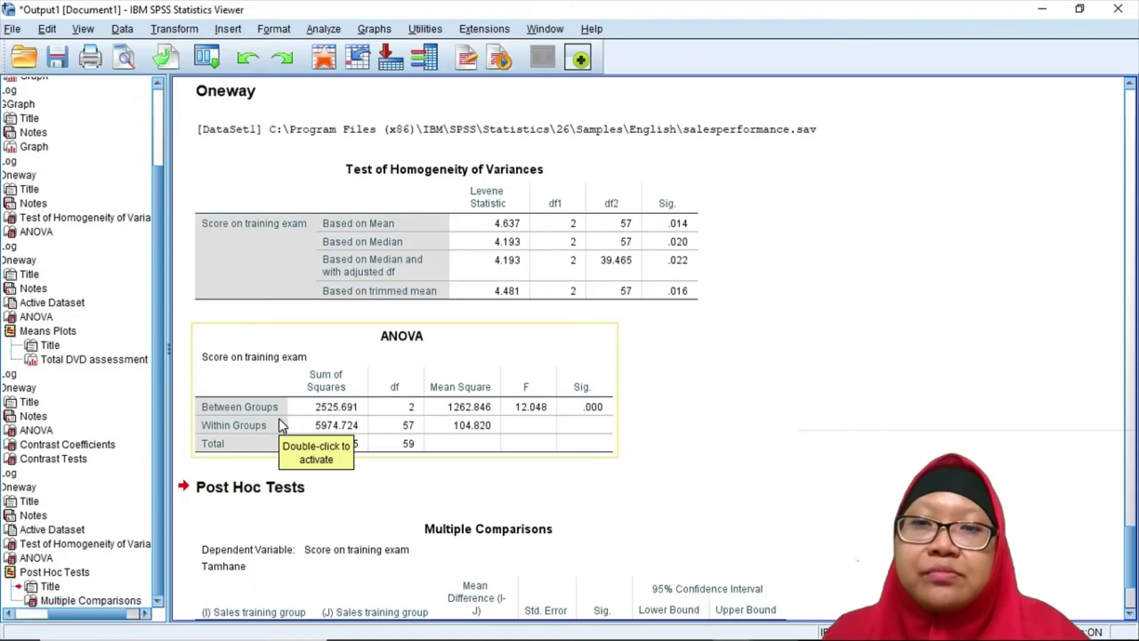
pyautogui.press('Down')
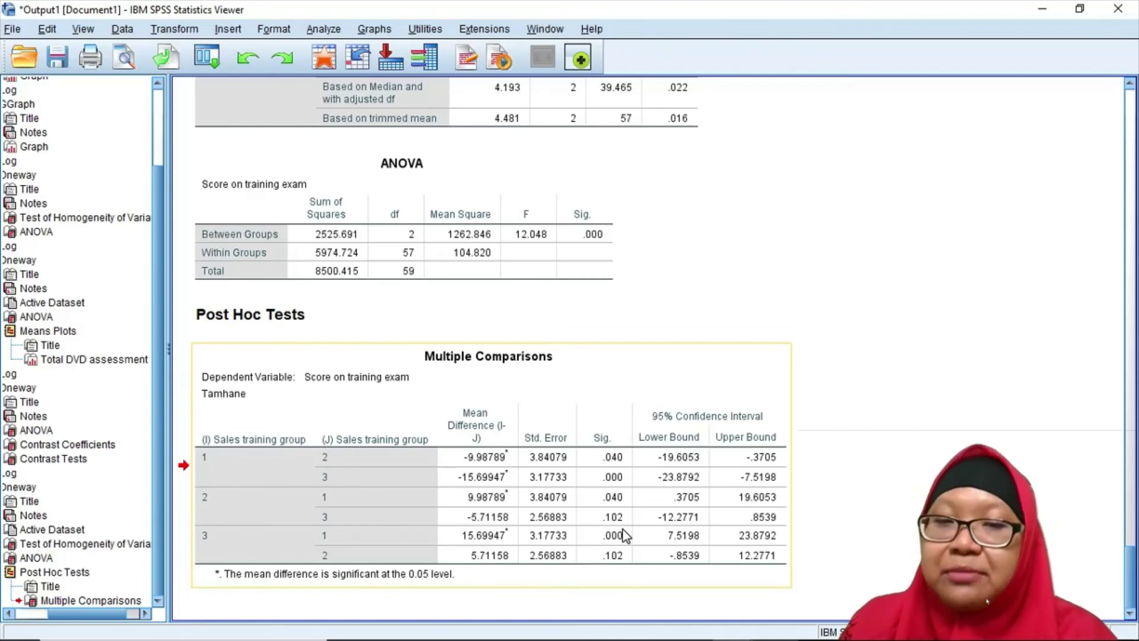
# Return to CHAPTER 8_9.pdf in Nitro Pro and read the post hoc test notes through the 9.5 Summary.
pyautogui.moveTo(683, 638)
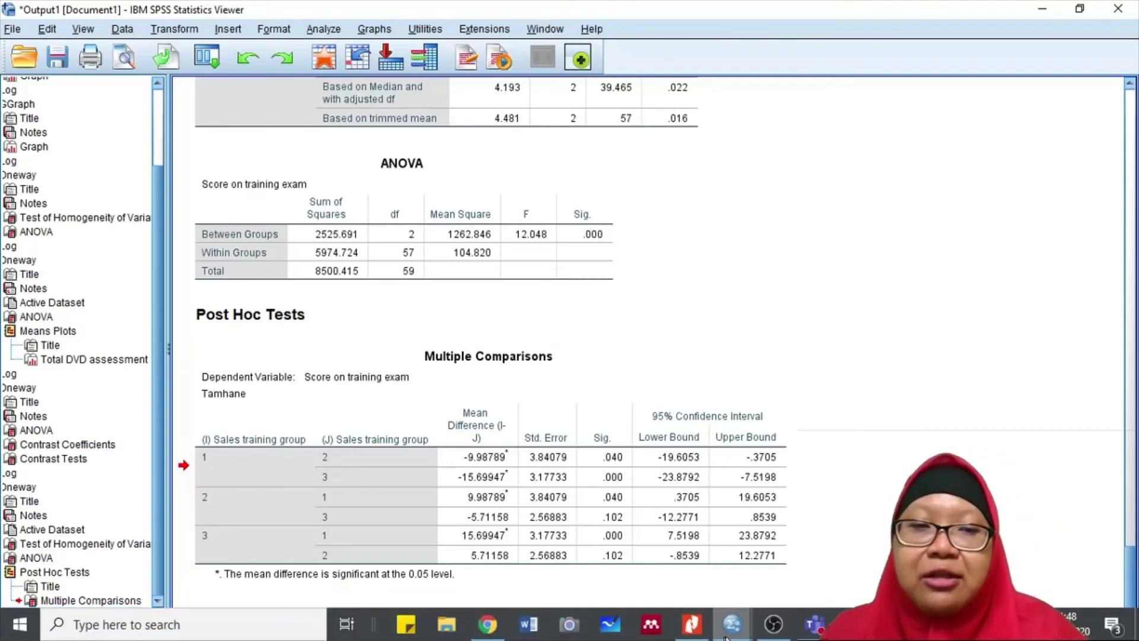
pyautogui.click(692, 624)
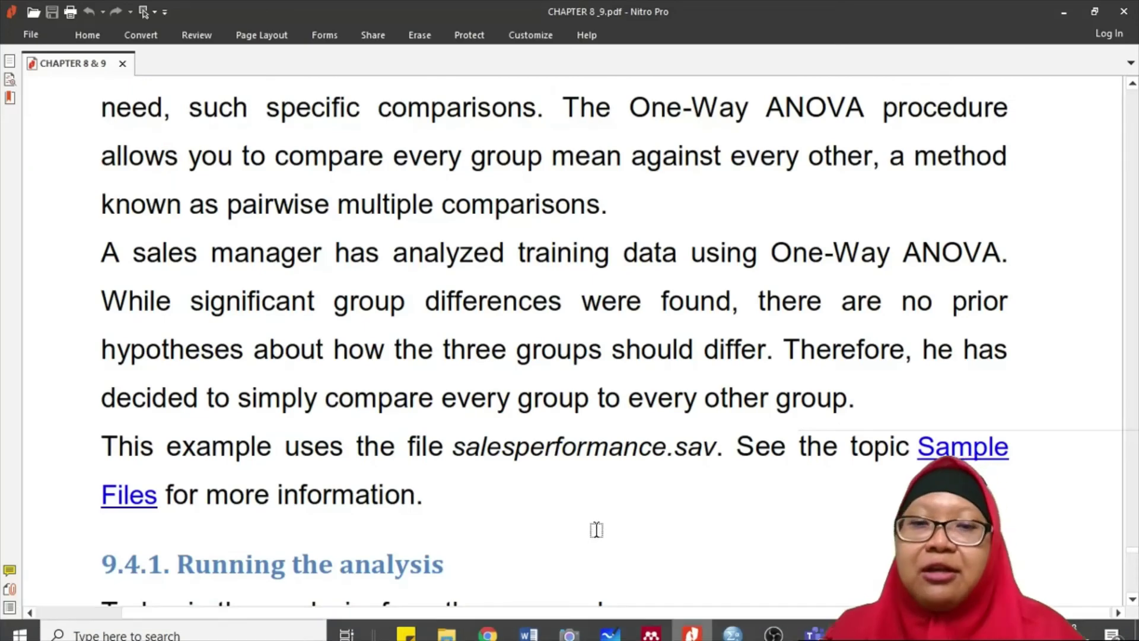
pyautogui.scroll(-15, 596, 530)
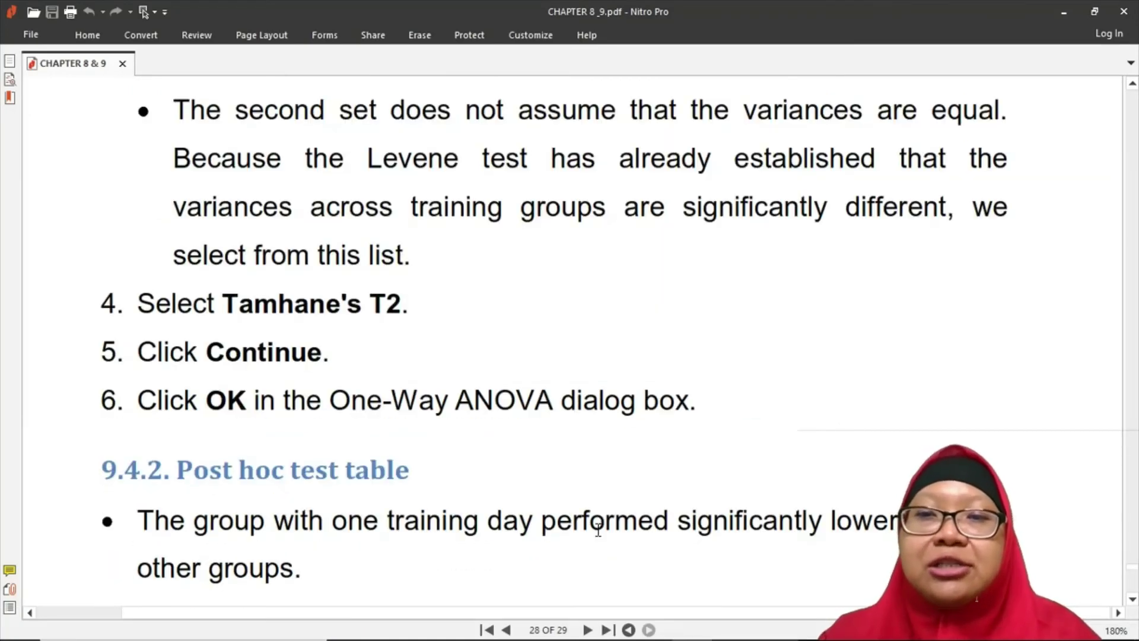
pyautogui.scroll(-5, 597, 529)
pyautogui.scroll(5, 597, 529)
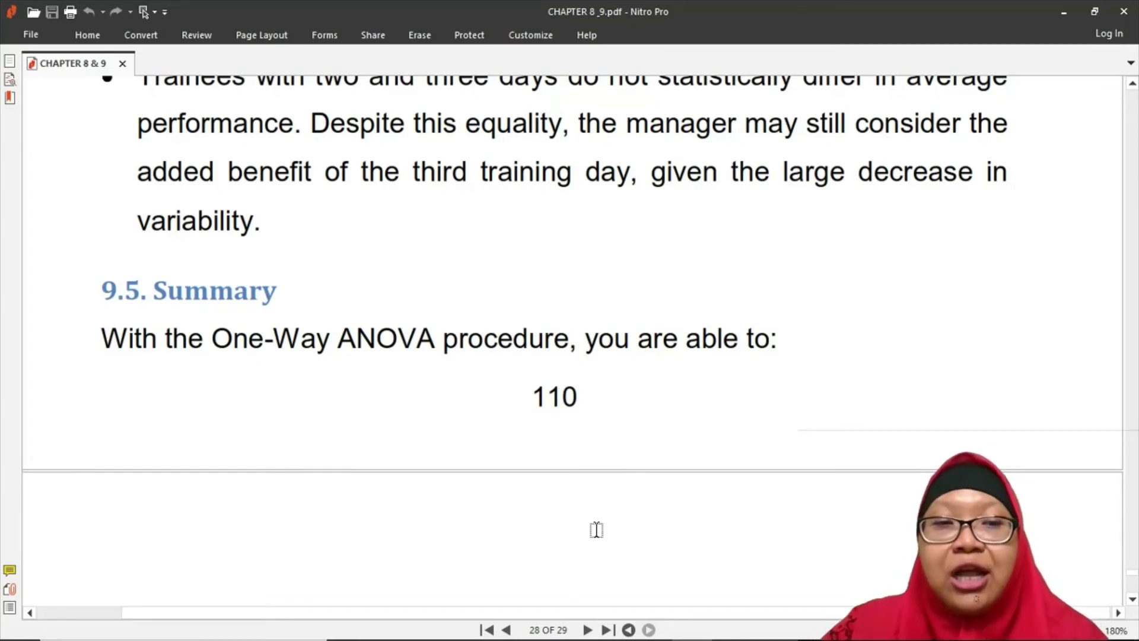
pyautogui.scroll(-5, 596, 529)
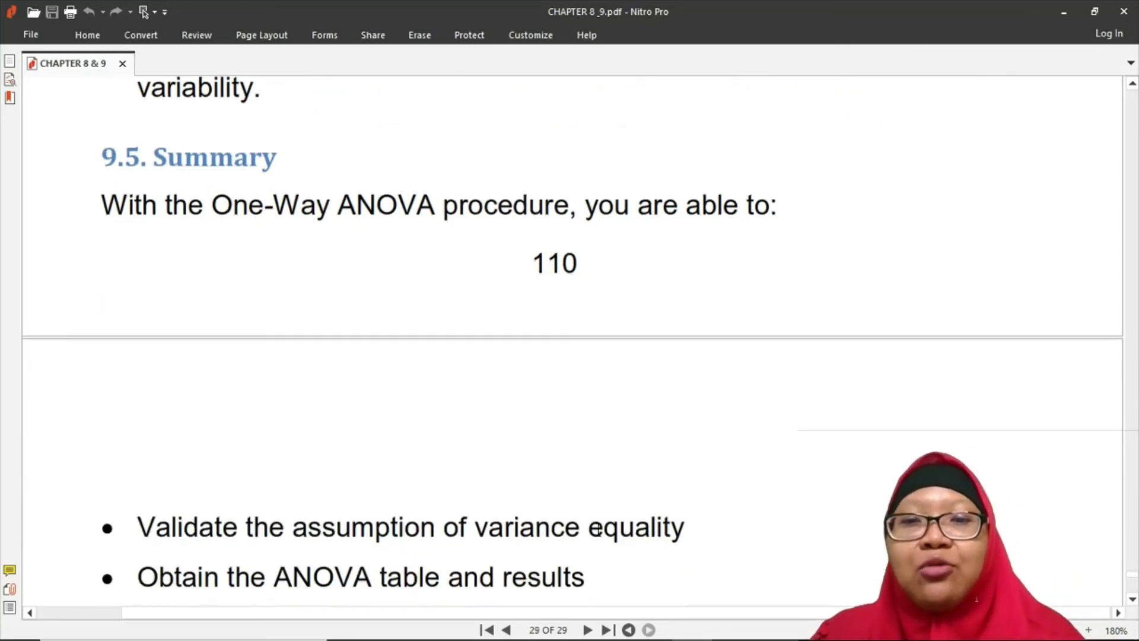